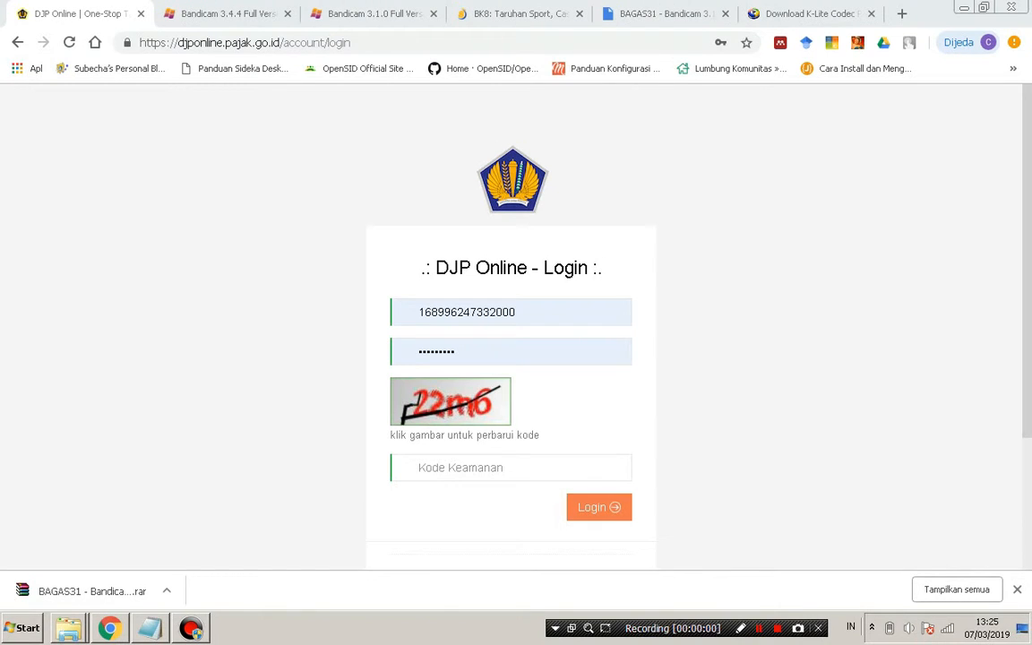
{"action": "left_click", "coordinate": [510, 467]}
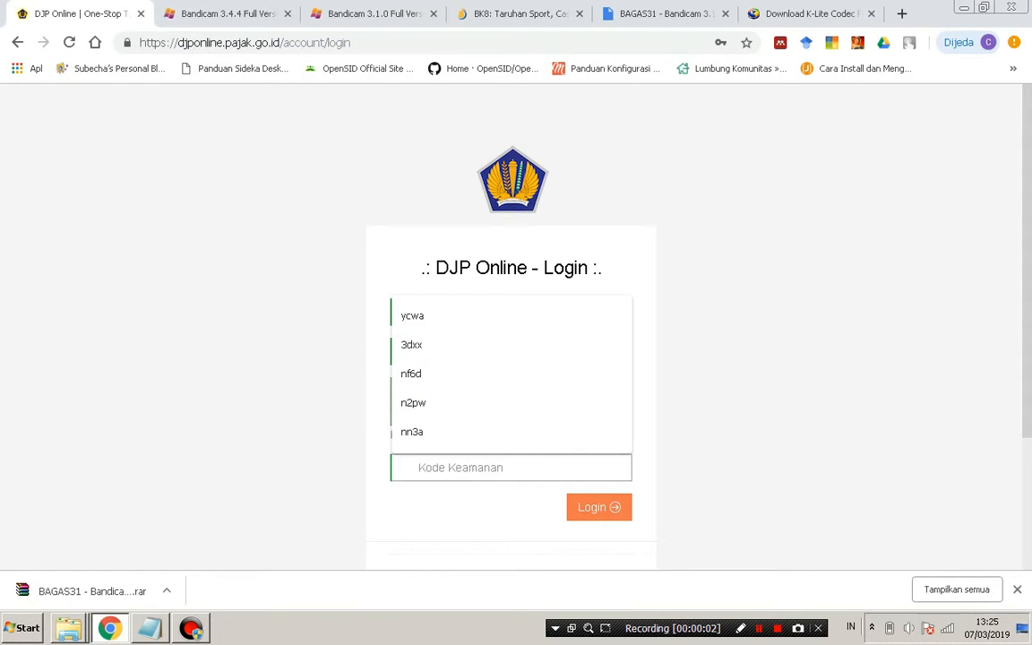
{"action": "type", "text": "22m6"}
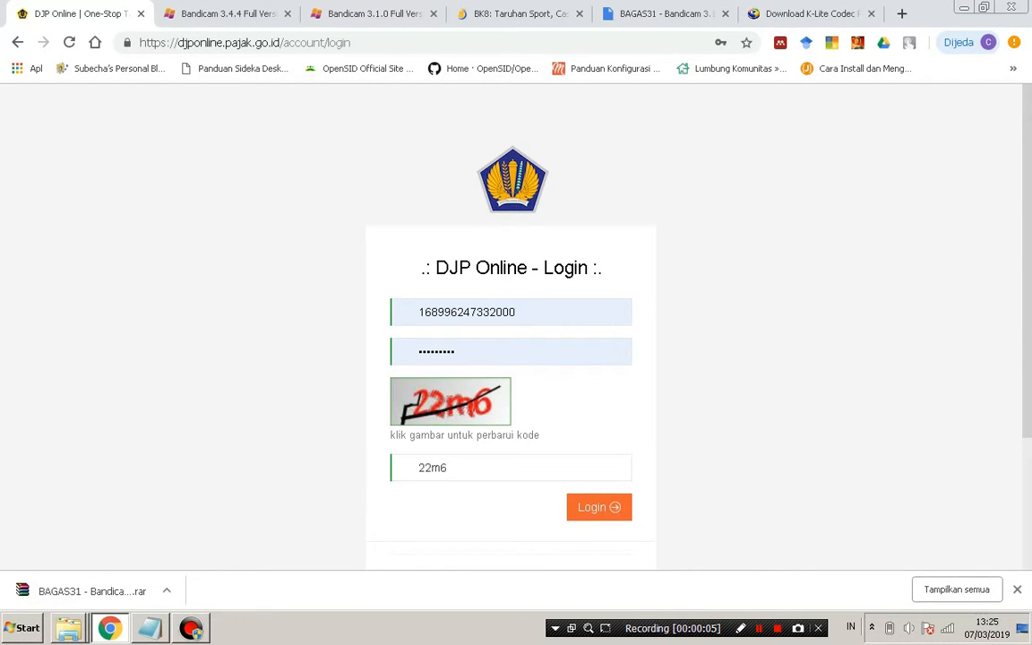
{"action": "key", "text": "Return"}
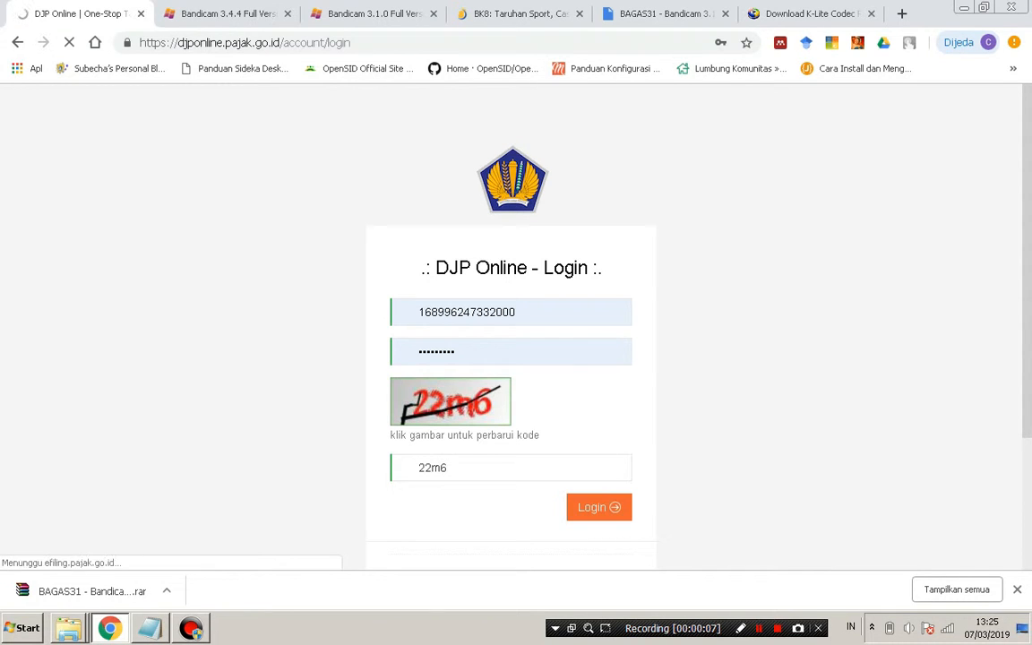
{"action": "left_click", "coordinate": [510, 467]}
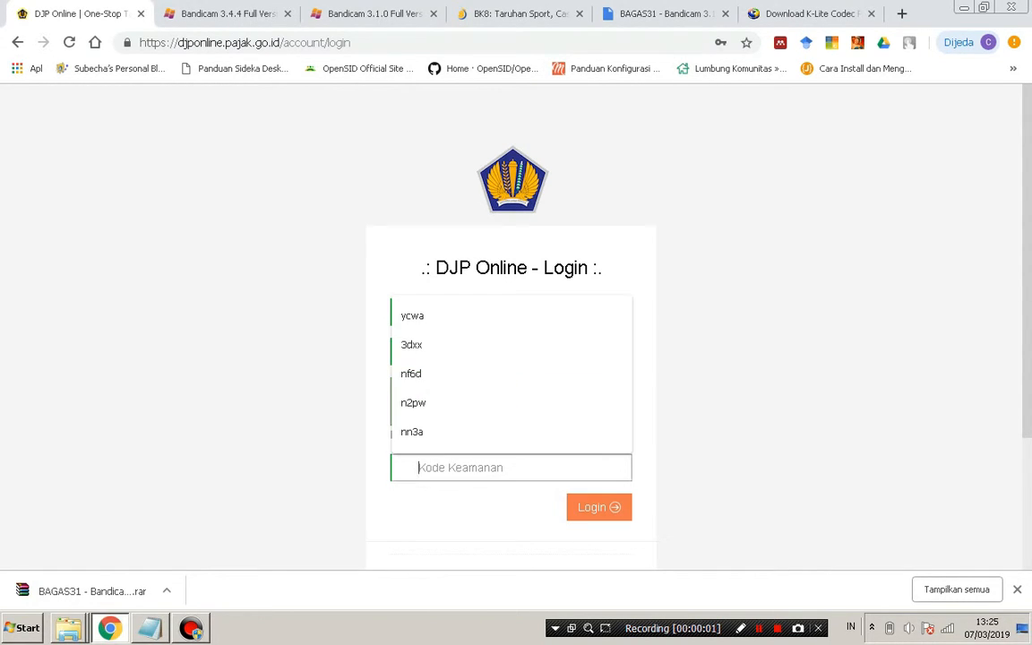
{"action": "type", "text": "22"}
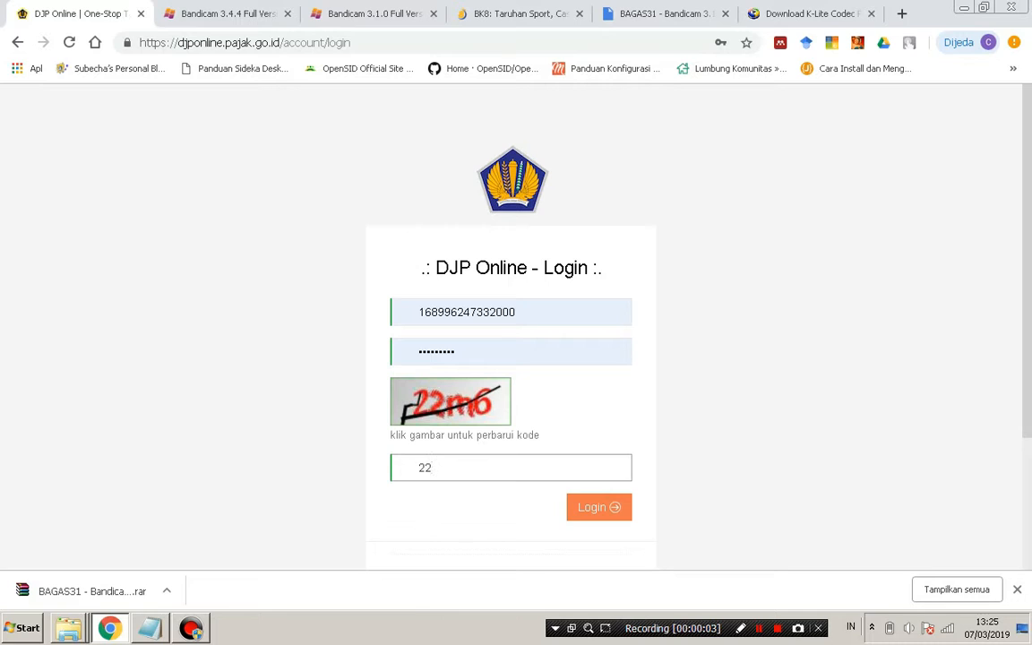
{"action": "type", "text": "m6"}
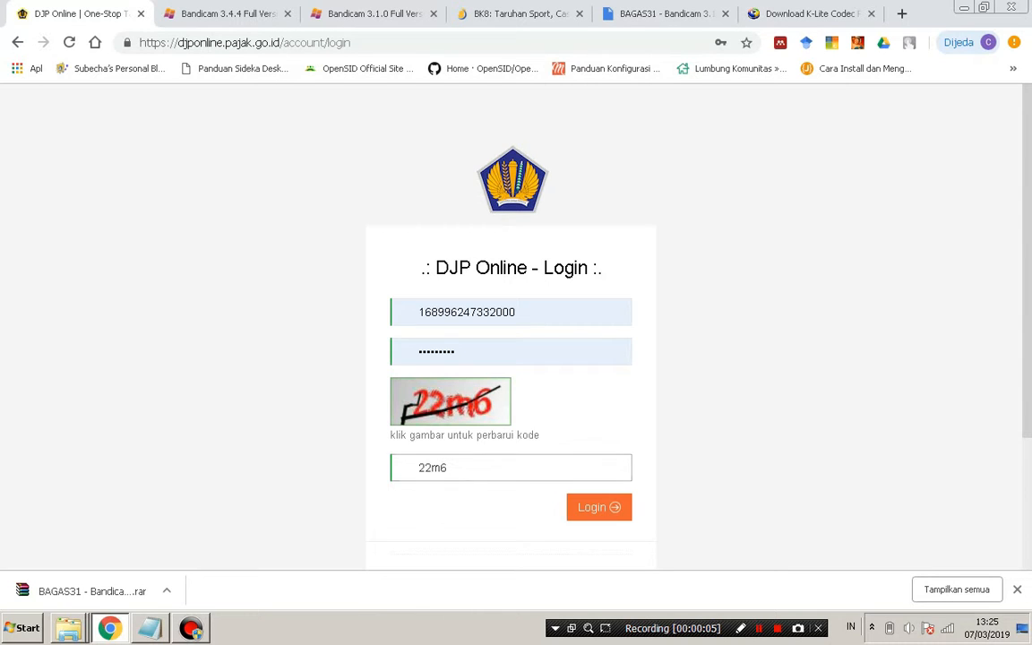
{"action": "key", "text": "Return"}
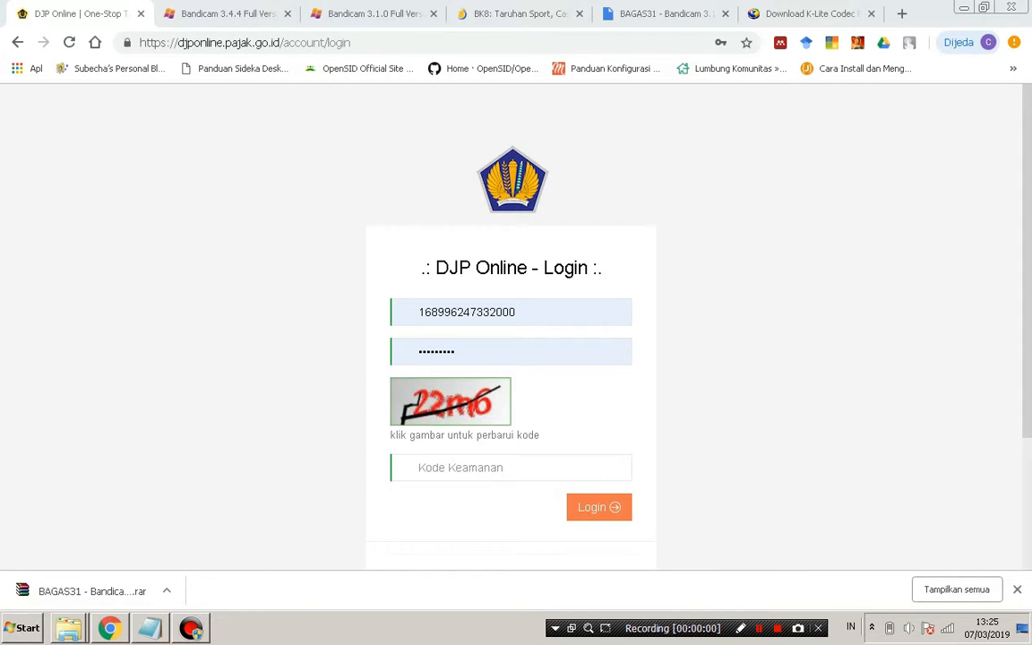
{"action": "left_click", "coordinate": [502, 467]}
{"action": "type", "text": "22"}
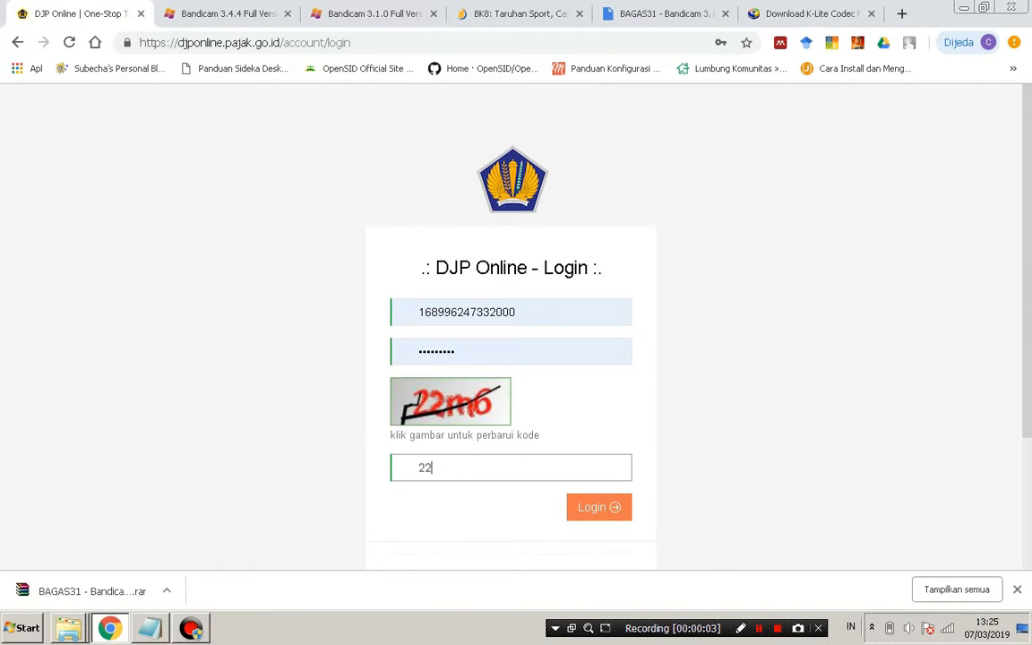
{"action": "type", "text": "m6"}
{"action": "key", "text": "Return"}
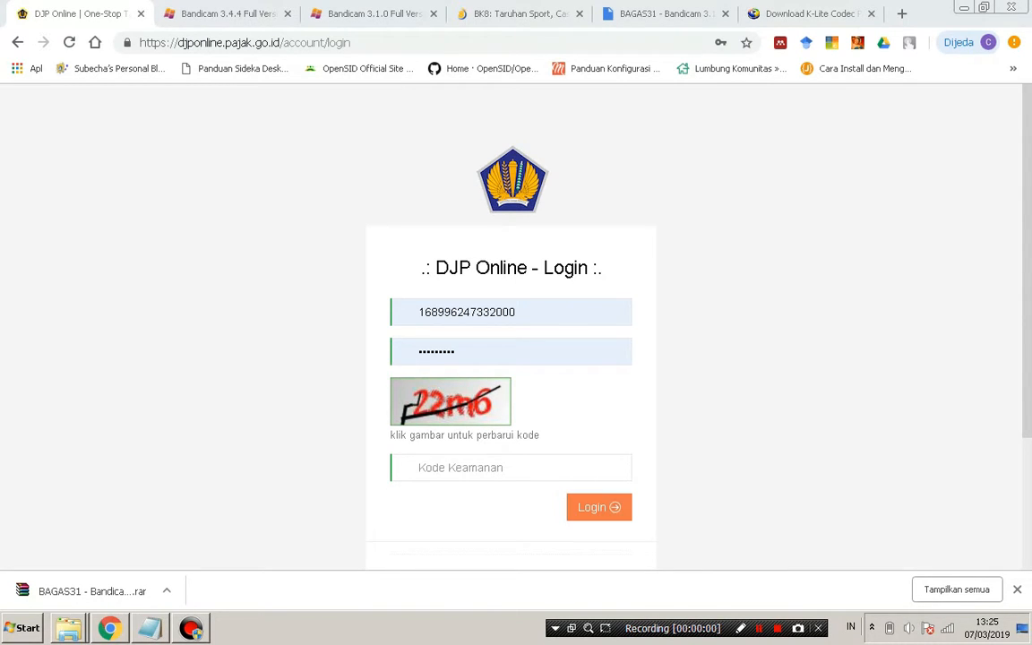
{"action": "left_click", "coordinate": [510, 468]}
{"action": "type", "text": "22"}
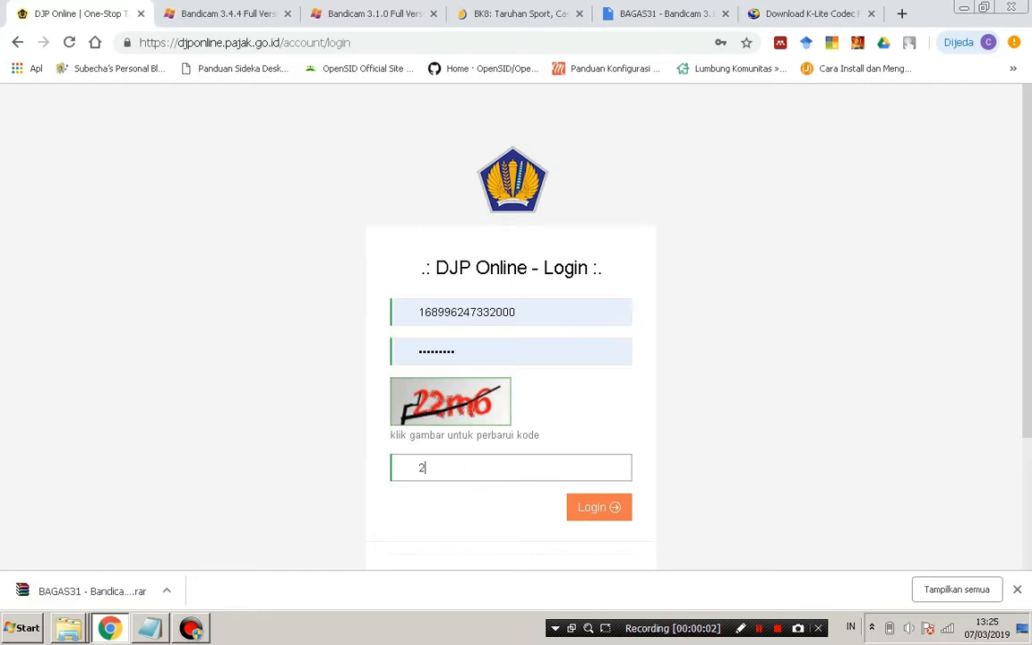
{"action": "type", "text": "m6"}
{"action": "key", "text": "Return"}
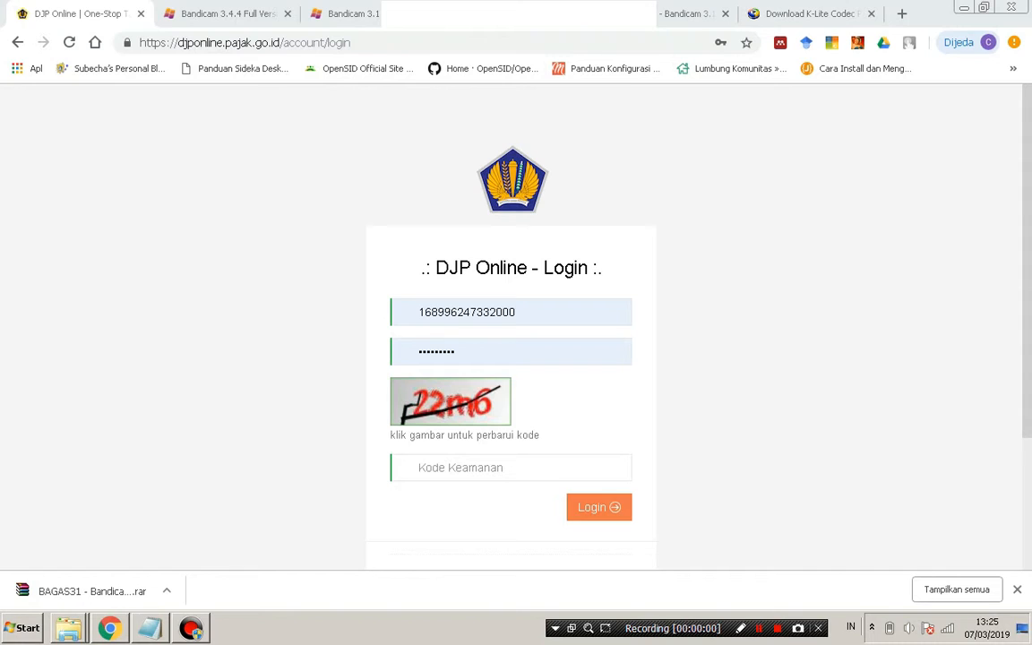
{"action": "left_click", "coordinate": [511, 468]}
{"action": "type", "text": "22"}
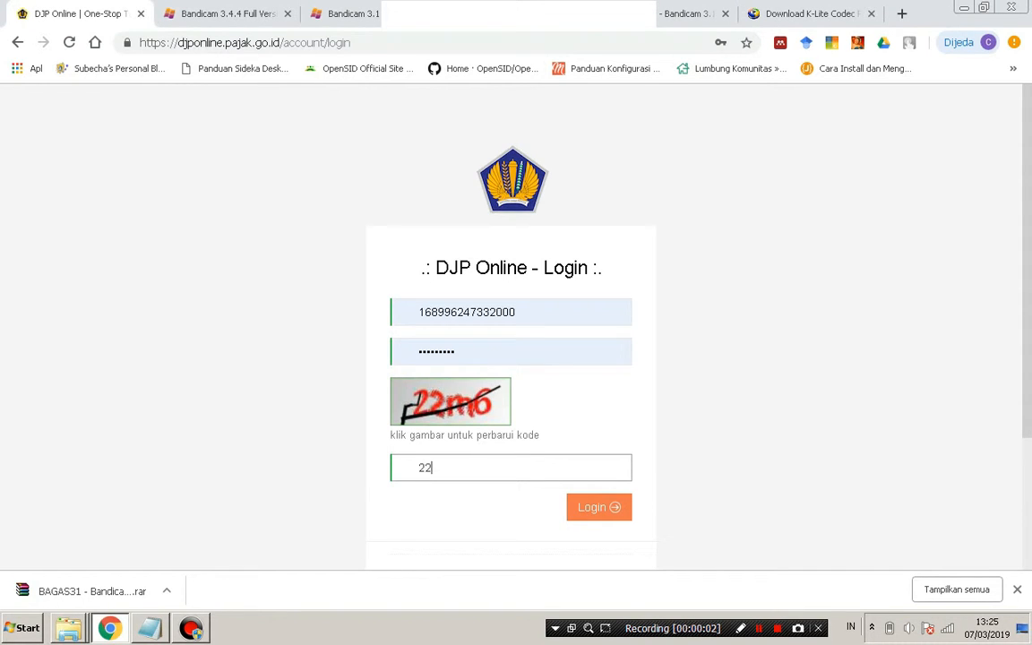
{"action": "type", "text": "m6"}
{"action": "key", "text": "Return"}
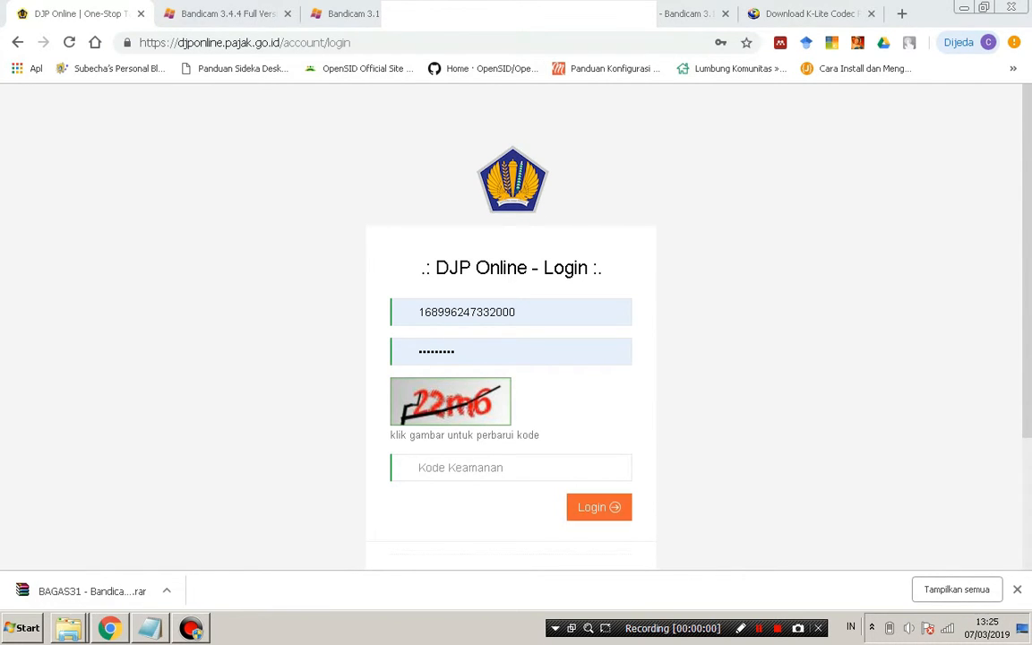
{"action": "left_click", "coordinate": [511, 468]}
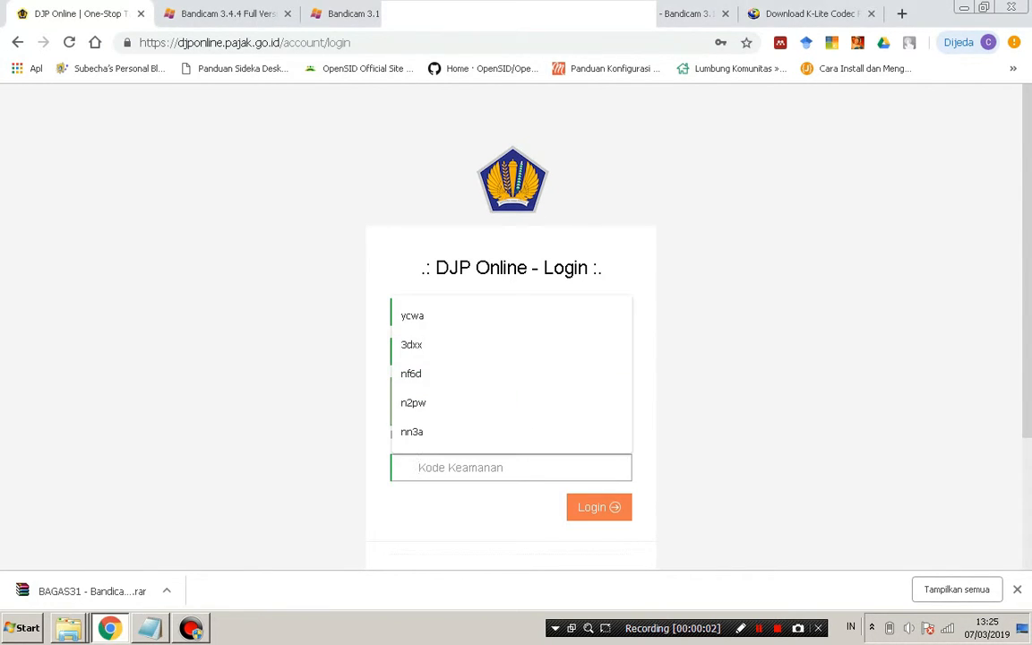
{"action": "type", "text": "22m6"}
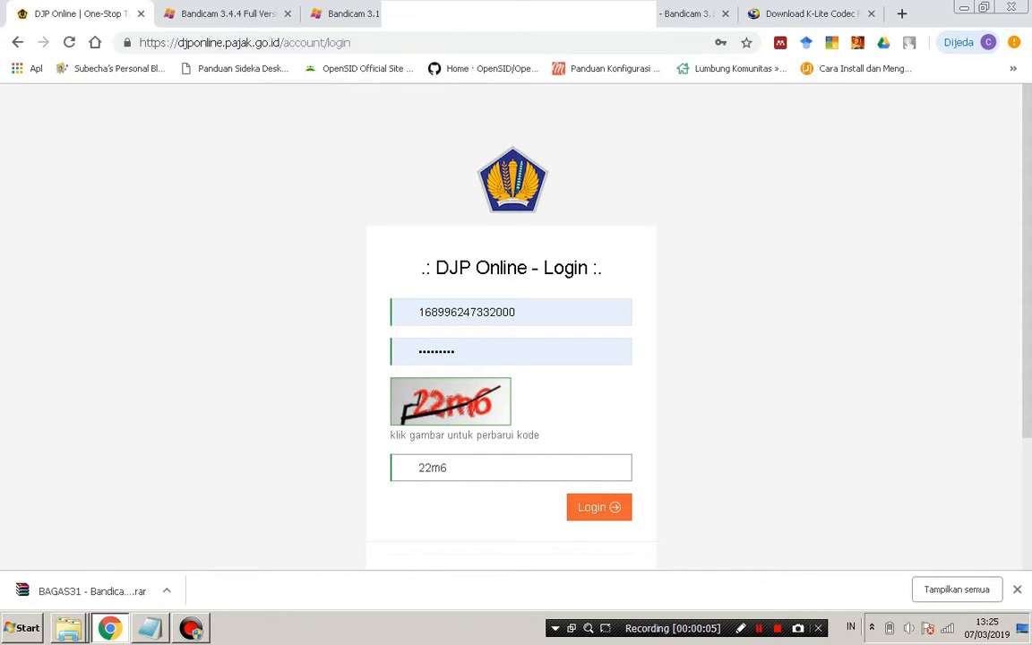
{"action": "key", "text": "Return"}
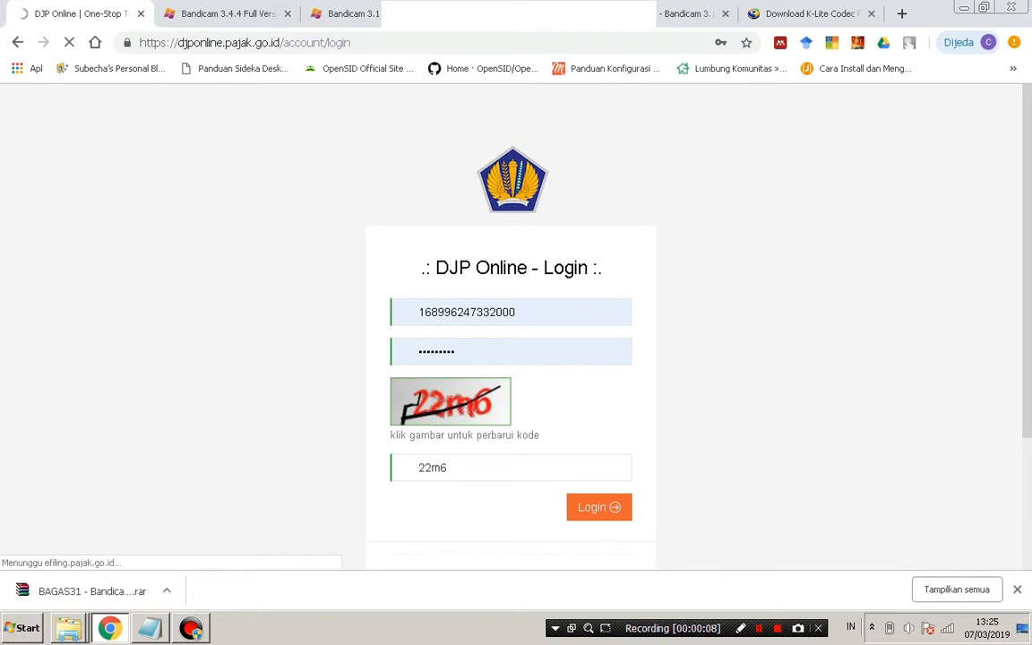
Step: Enter the security code shown in the captcha image and log in to the DJP Online account
{"action": "left_click", "coordinate": [510, 468]}
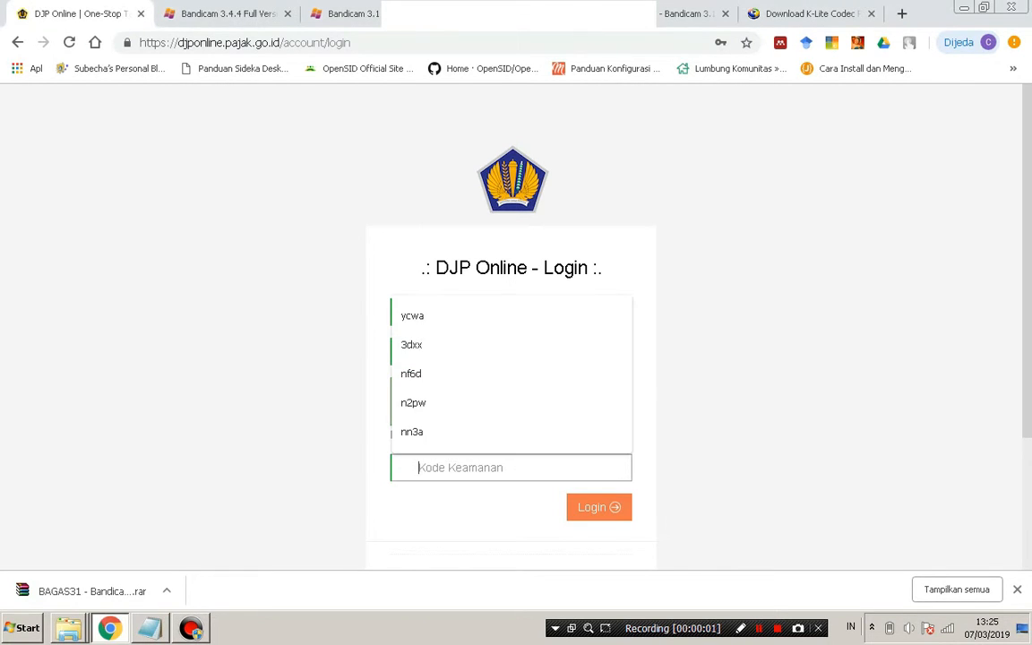
{"action": "type", "text": "22"}
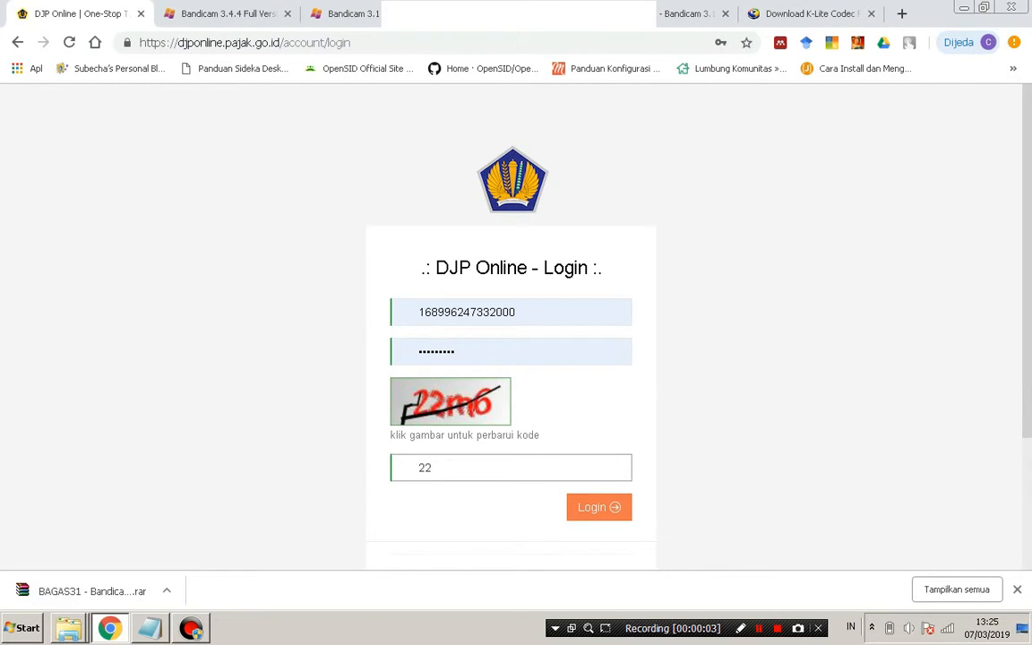
{"action": "type", "text": "m6"}
{"action": "key", "text": "Return"}
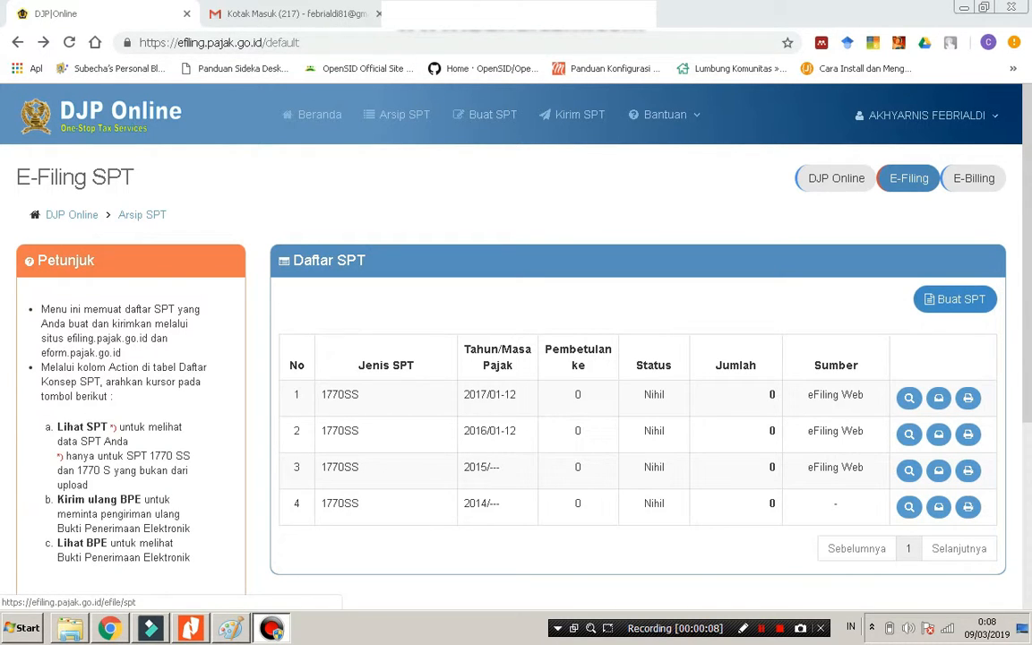
Step: Start a new SPT and answer Tidak to the question about running a business or freelance work
{"action": "left_click", "coordinate": [954, 299]}
{"action": "left_click", "coordinate": [955, 299]}
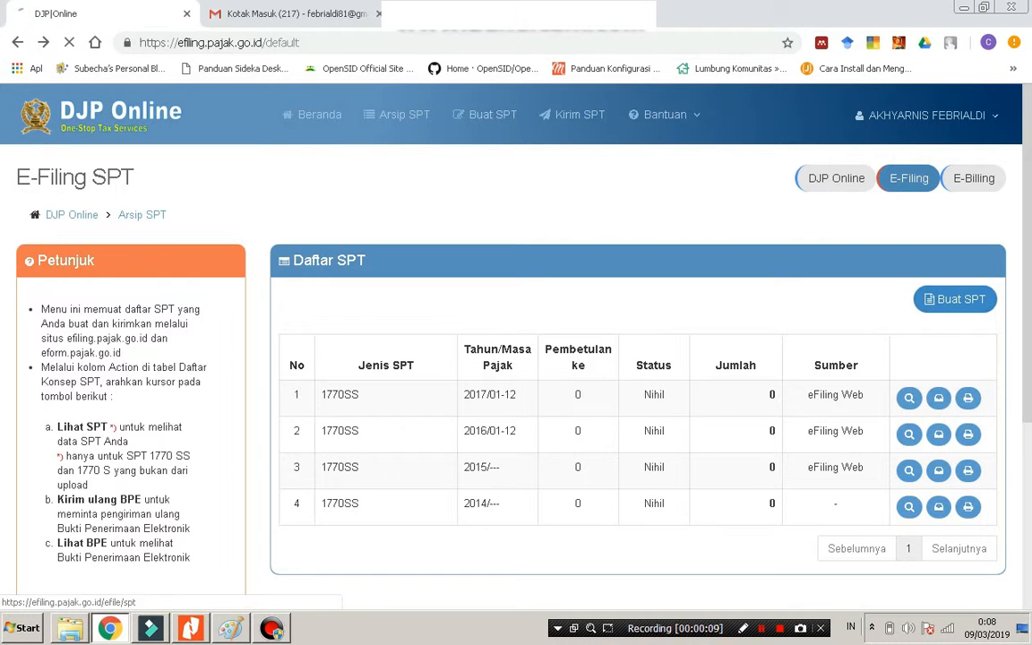
{"action": "left_click", "coordinate": [372, 325]}
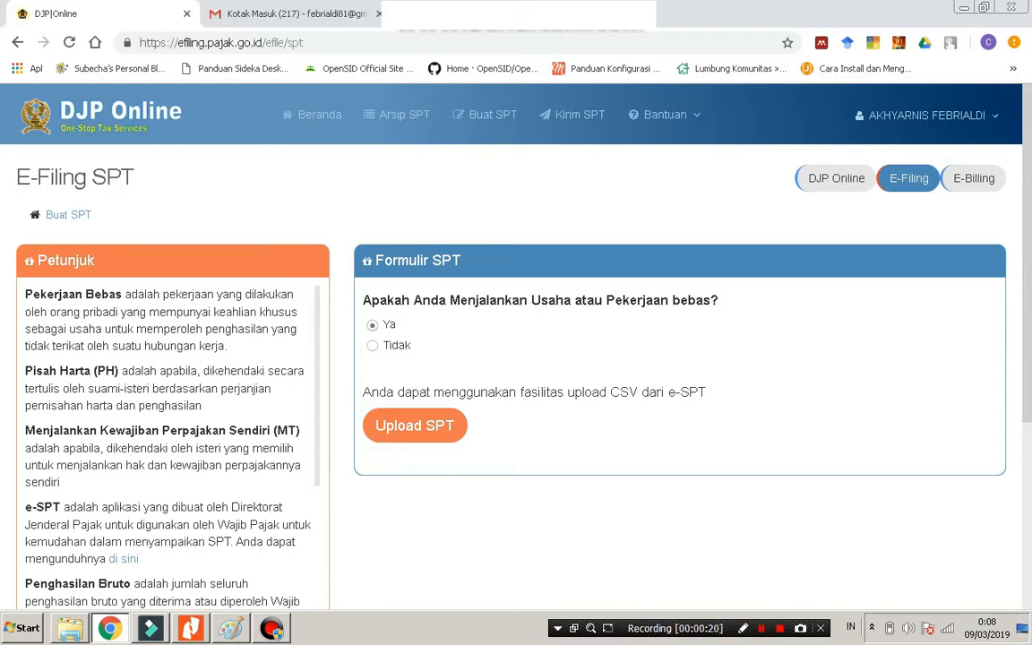
{"action": "left_click", "coordinate": [373, 346]}
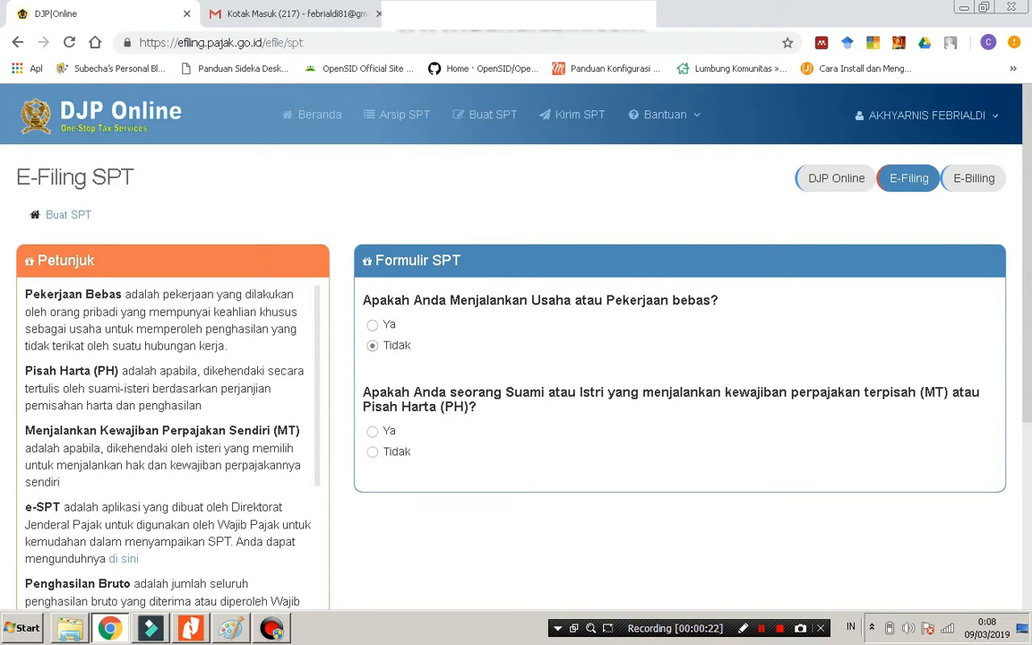
Step: Answer Tidak to the MT/PH question and Ya to gross income below 60 million rupiah, and open the SPT 1770 SS form
{"action": "scroll", "coordinate": [515, 358], "scroll_direction": "down", "scroll_amount": 2}
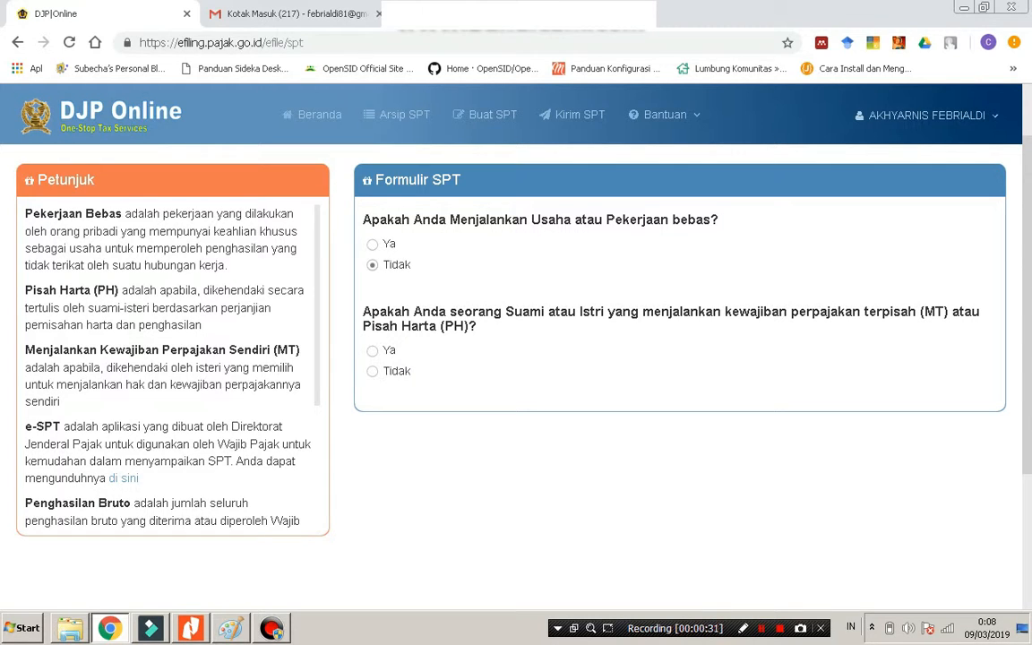
{"action": "left_click", "coordinate": [372, 370]}
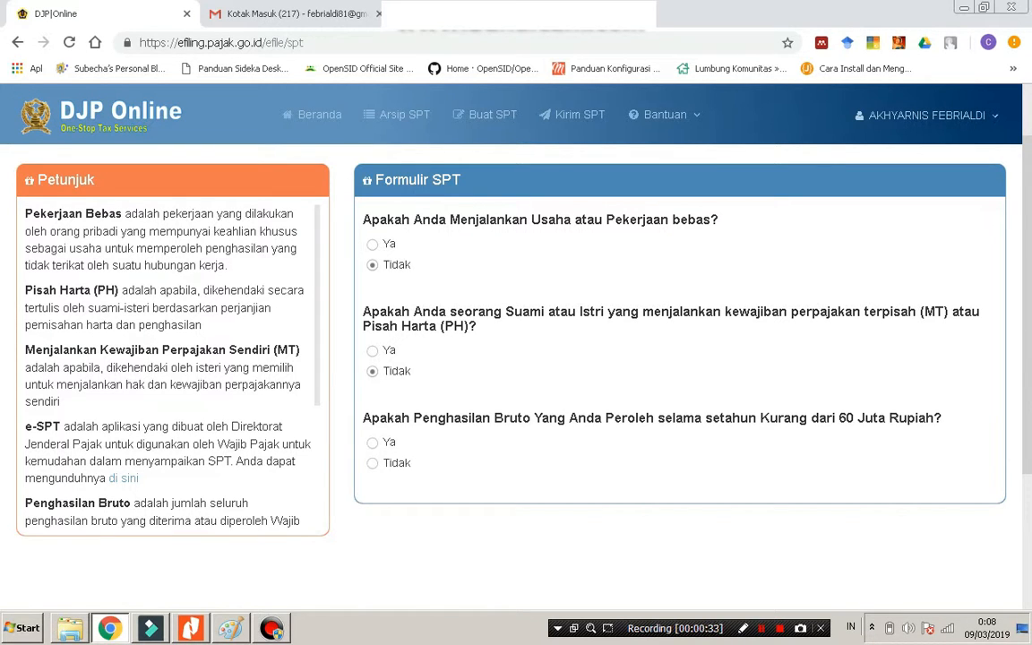
{"action": "scroll", "coordinate": [643, 565], "scroll_direction": "down", "scroll_amount": 2}
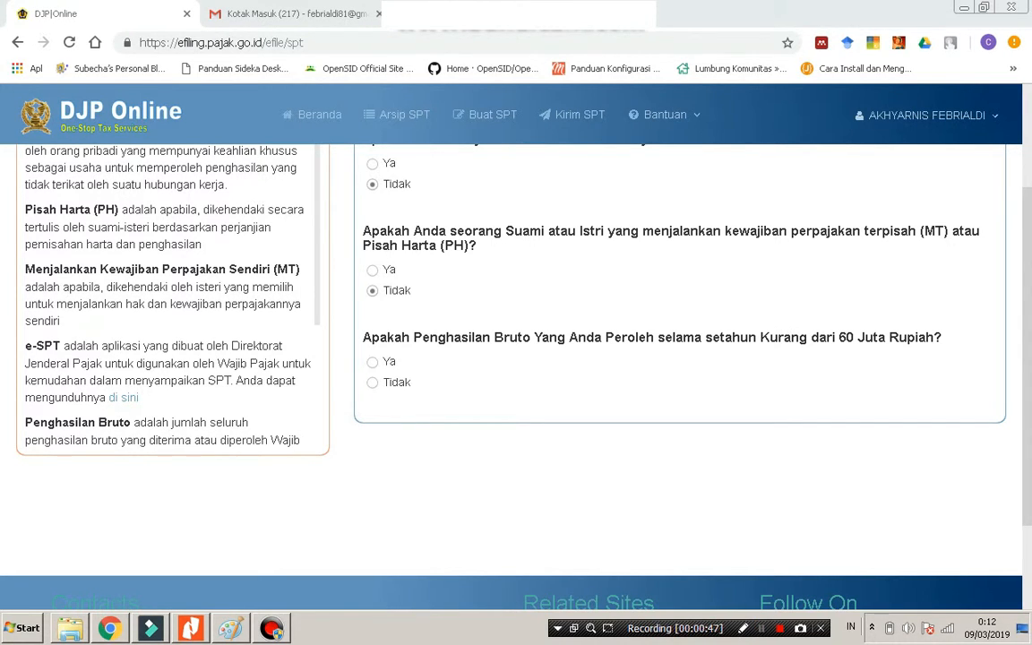
{"action": "left_click", "coordinate": [373, 362]}
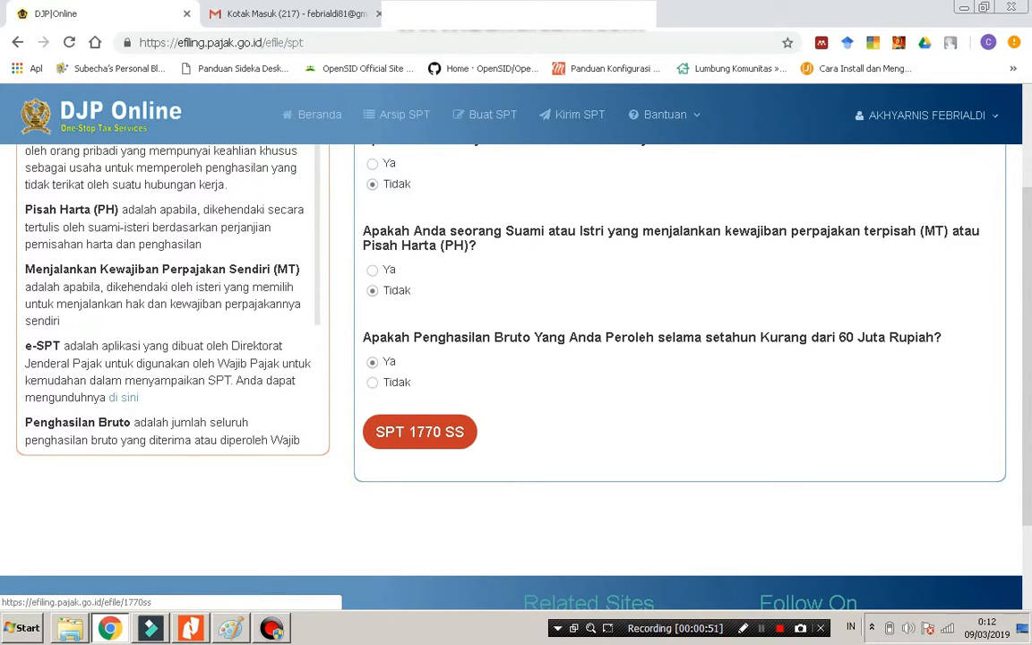
{"action": "left_click", "coordinate": [419, 431]}
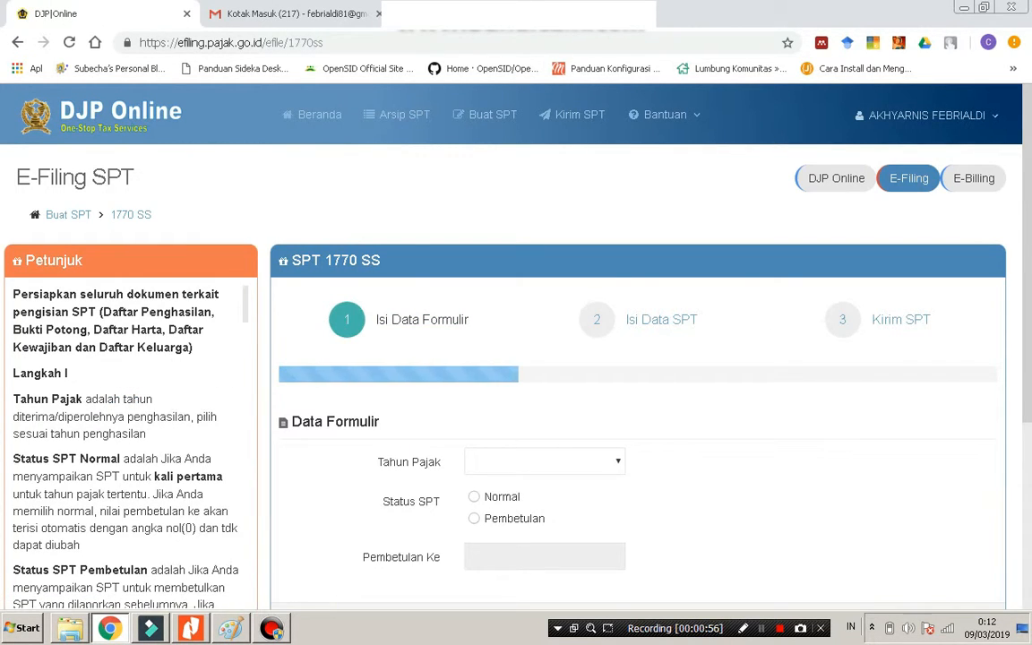
Step: Set Tahun Pajak to 2018 and Status SPT to Normal, and continue to the Isi Data SPT stage
{"action": "scroll", "coordinate": [638, 358], "scroll_direction": "down", "scroll_amount": 3}
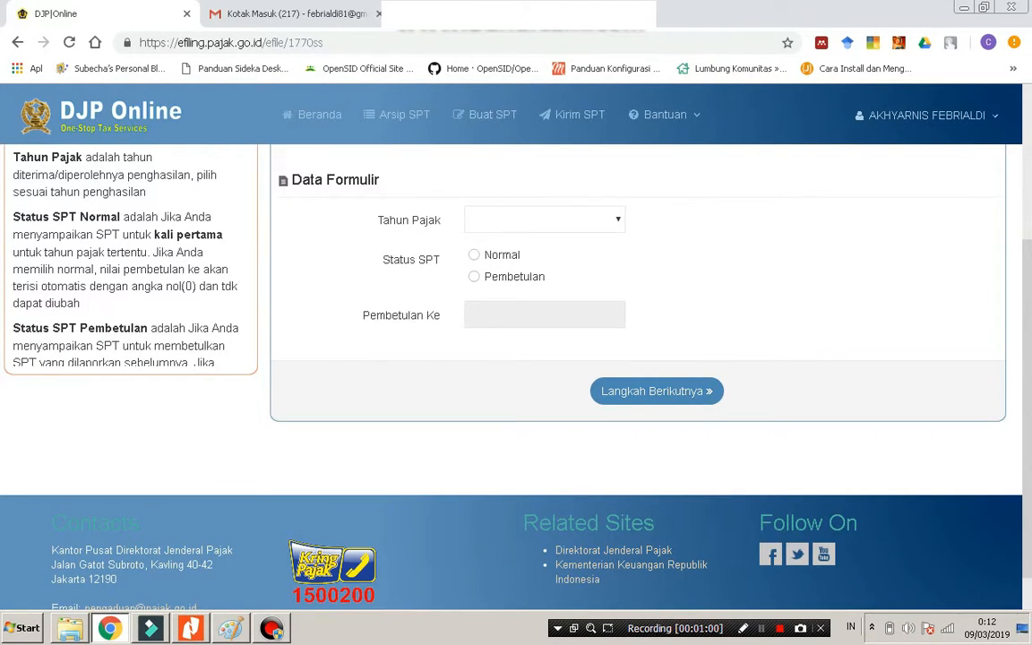
{"action": "left_click", "coordinate": [544, 219]}
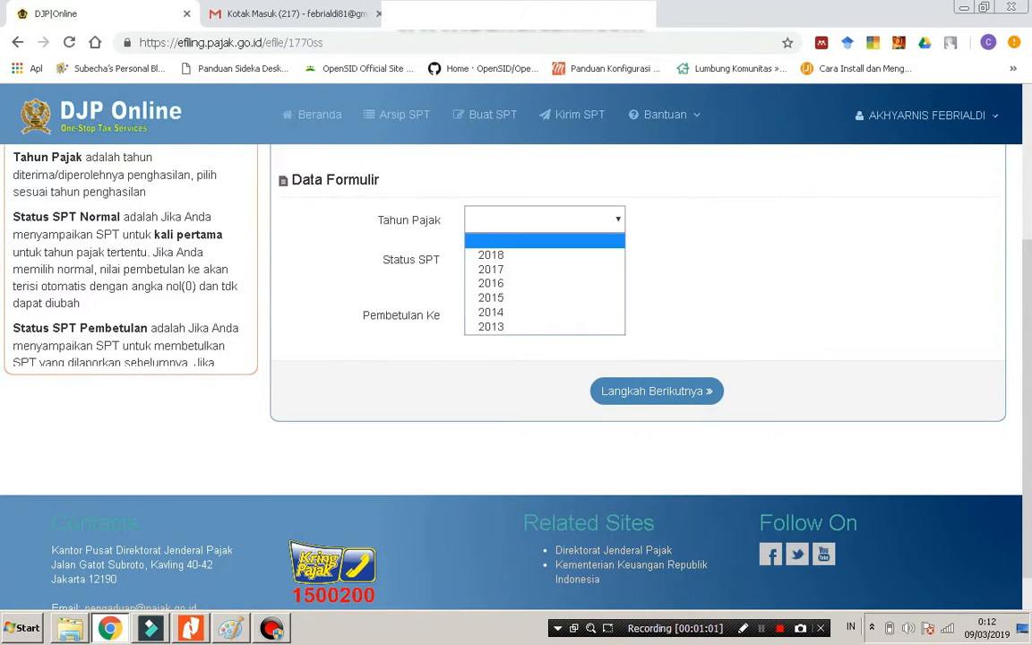
{"action": "left_click", "coordinate": [491, 256]}
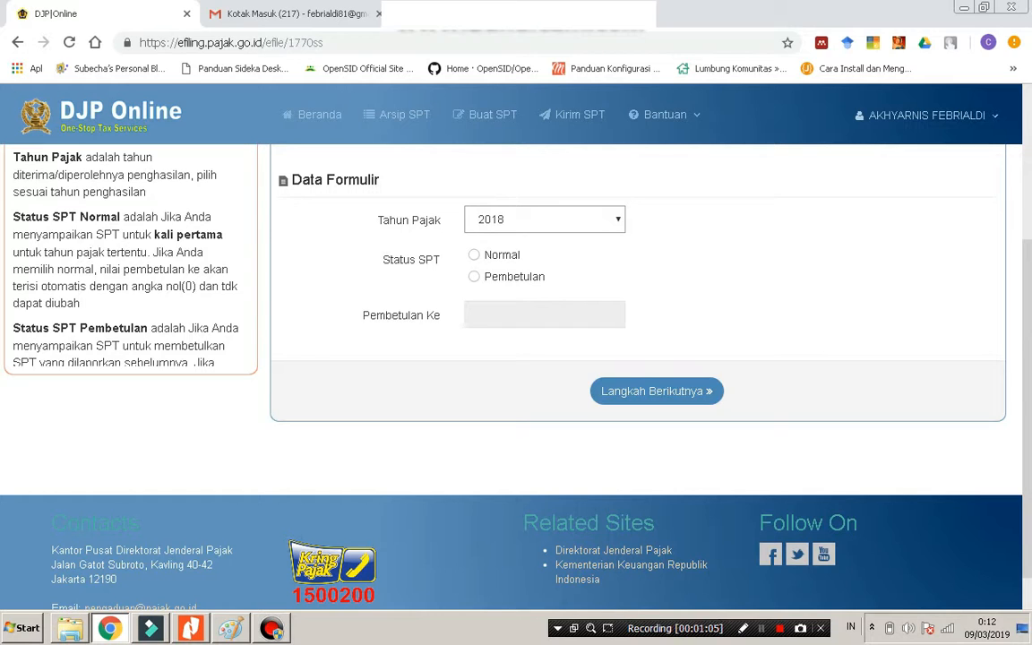
{"action": "left_click", "coordinate": [474, 255]}
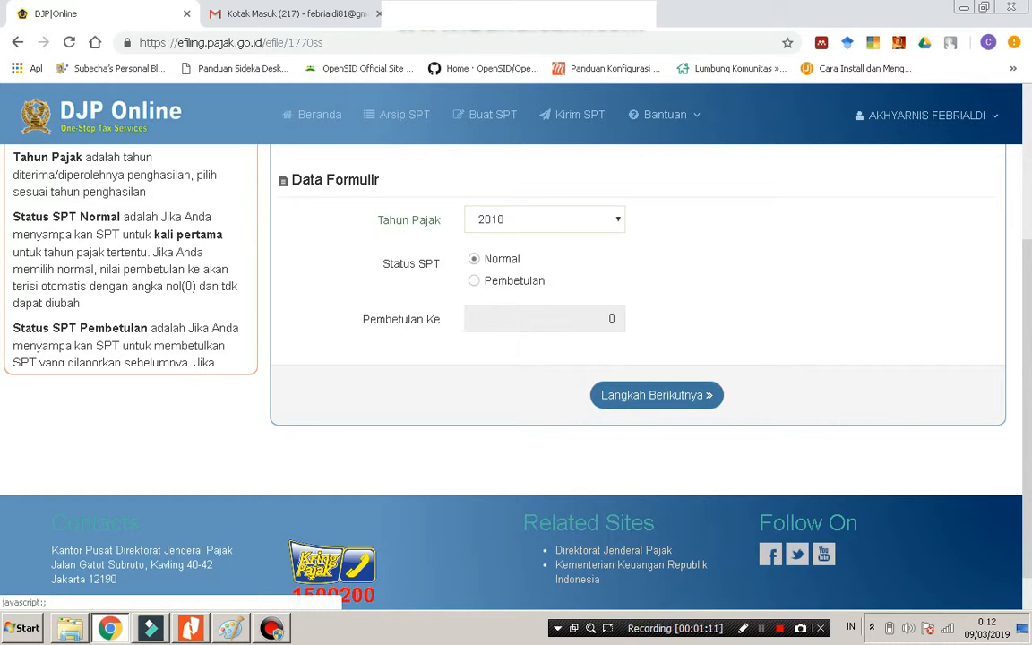
{"action": "left_click", "coordinate": [656, 395]}
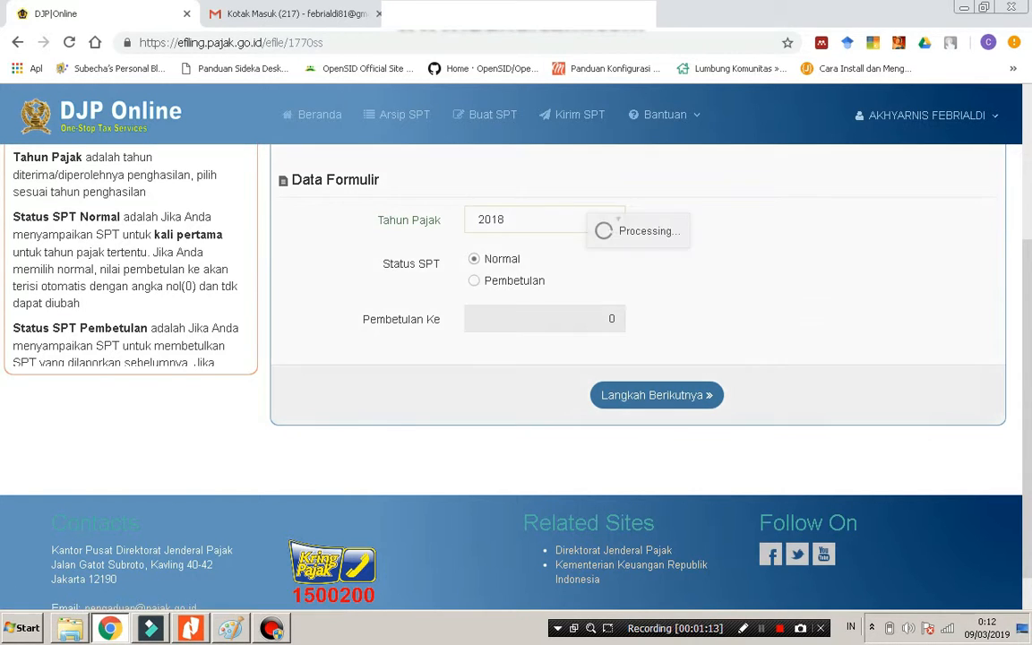
Step: Examine the fields of section A, Pajak Penghasilan, in the SPT 1770 SS form
{"action": "scroll", "coordinate": [657, 395], "scroll_direction": "down", "scroll_amount": 2}
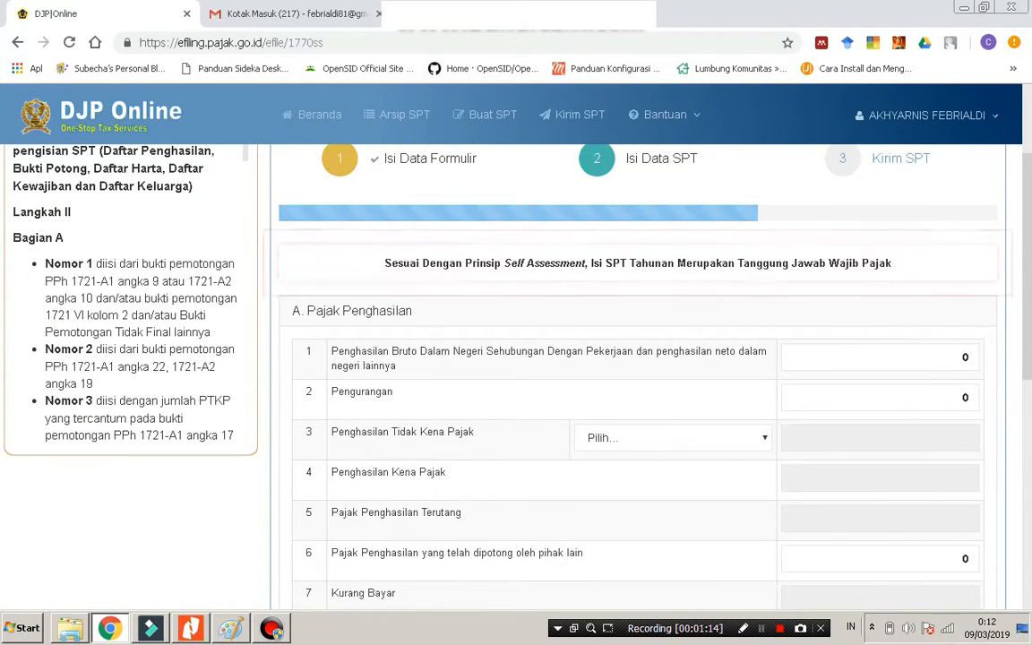
{"action": "scroll", "coordinate": [656, 395], "scroll_direction": "up", "scroll_amount": 1}
{"action": "scroll", "coordinate": [638, 376], "scroll_direction": "up", "scroll_amount": 1}
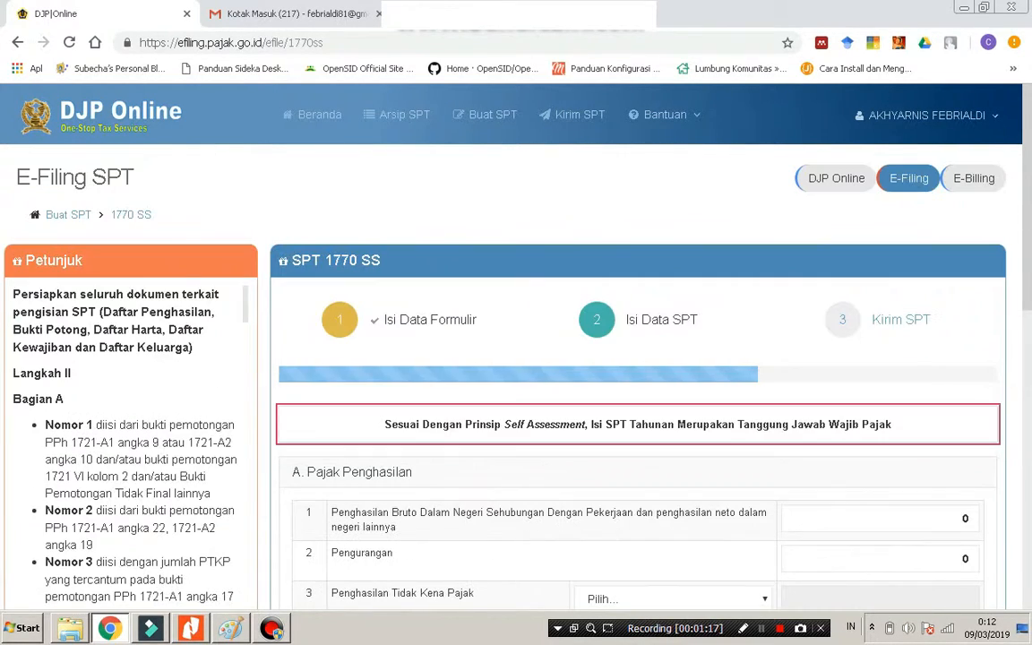
{"action": "scroll", "coordinate": [638, 376], "scroll_direction": "down", "scroll_amount": 2}
{"action": "scroll", "coordinate": [638, 376], "scroll_direction": "down", "scroll_amount": 2}
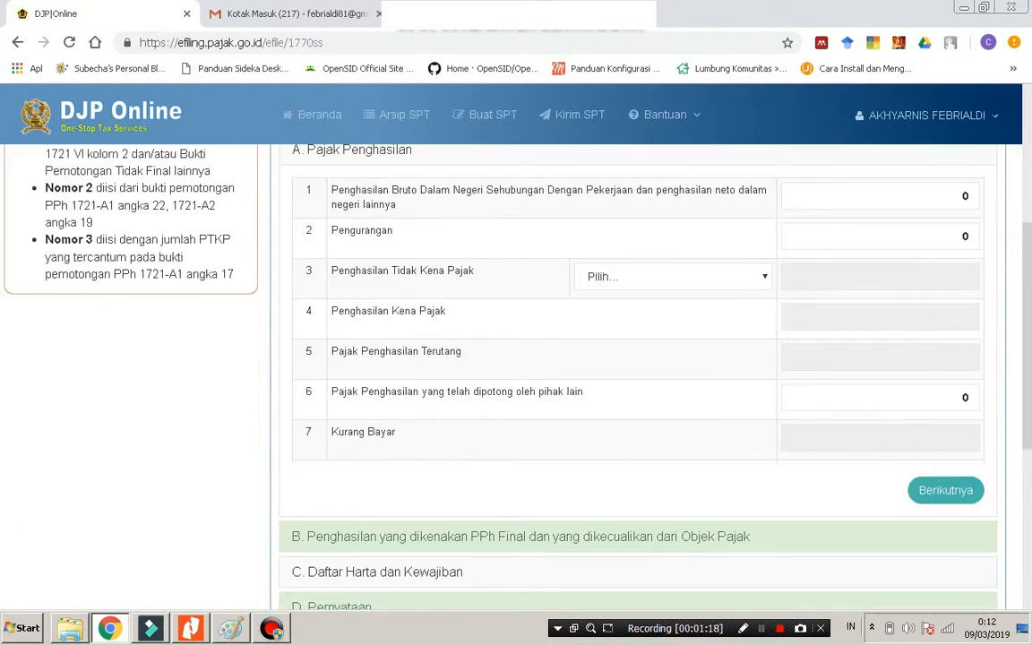
Step: Enter 2.500.000 as Penghasilan Bruto Dalam Negeri in item 1 of section A
{"action": "scroll", "coordinate": [637, 376], "scroll_direction": "down", "scroll_amount": 3}
{"action": "scroll", "coordinate": [638, 376], "scroll_direction": "up", "scroll_amount": 5}
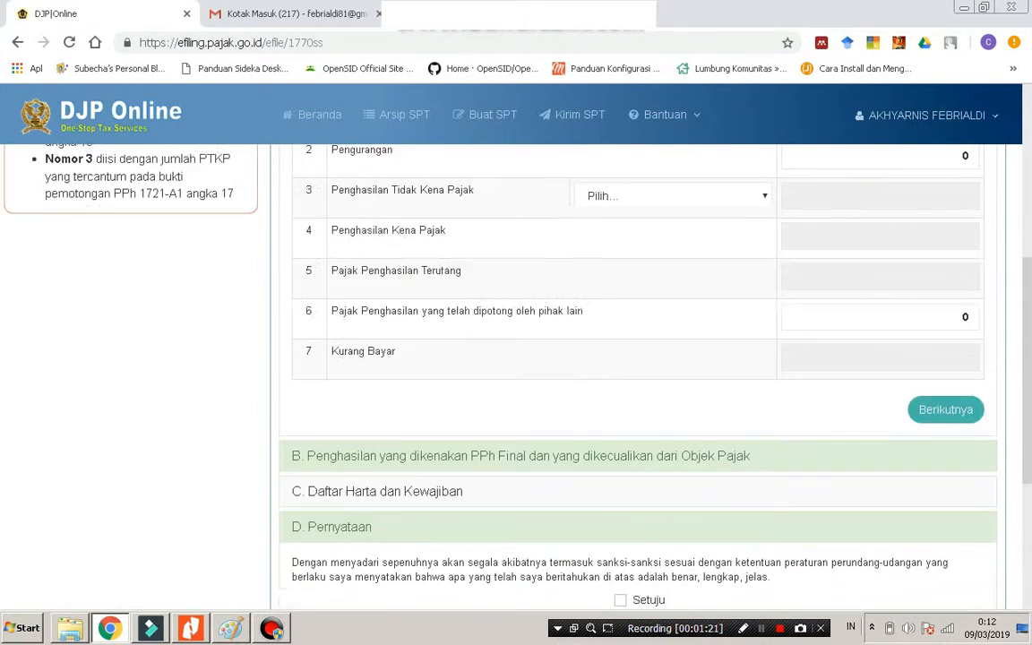
{"action": "scroll", "coordinate": [637, 376], "scroll_direction": "down", "scroll_amount": 1}
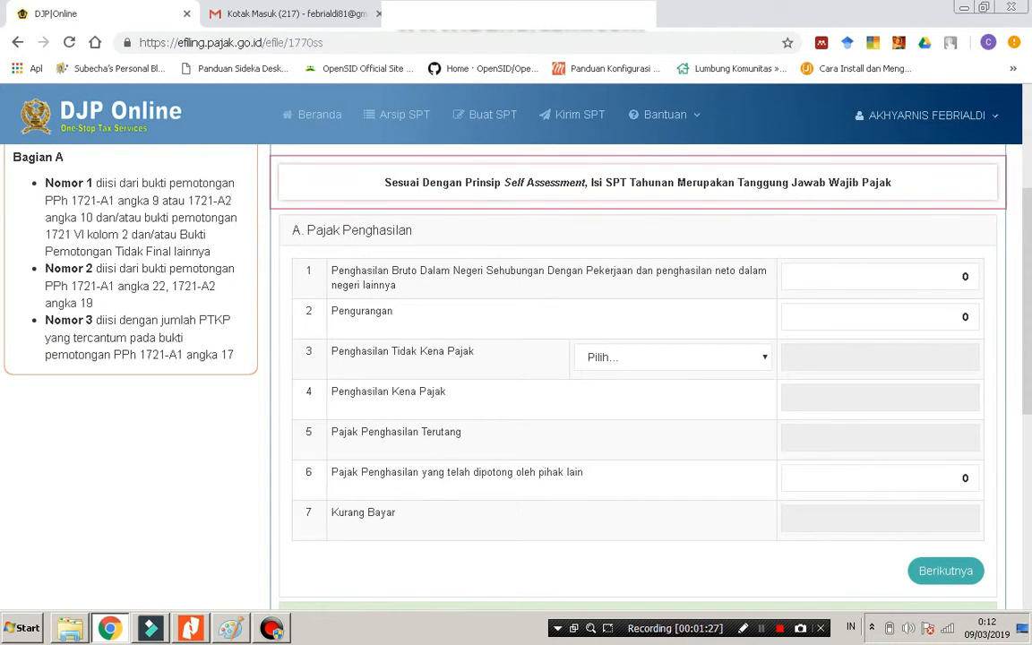
{"action": "left_click", "coordinate": [968, 277]}
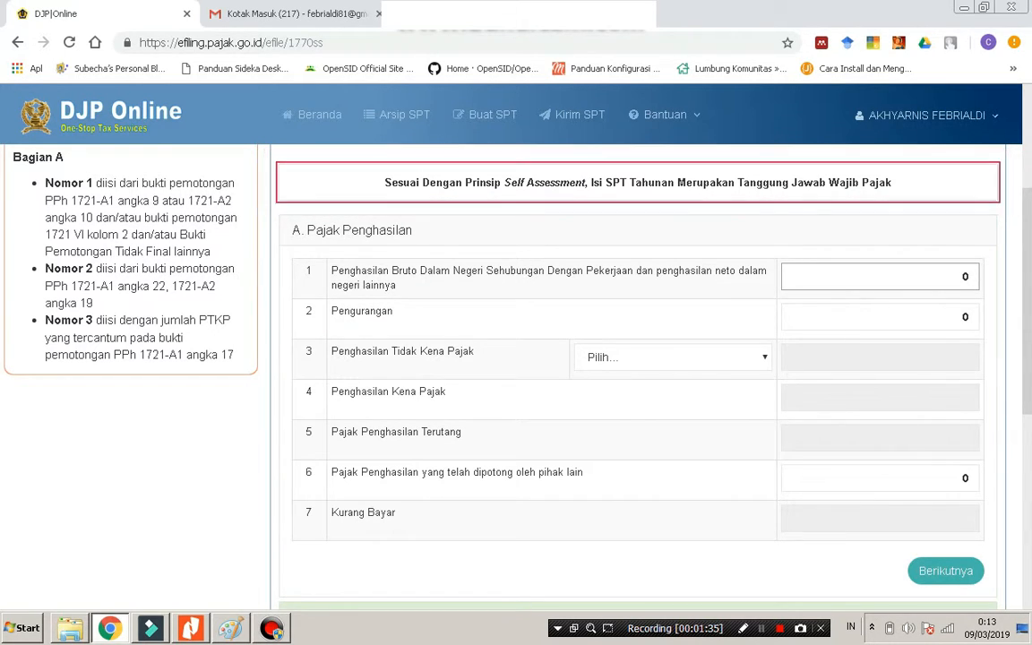
{"action": "key", "text": "BackSpace"}
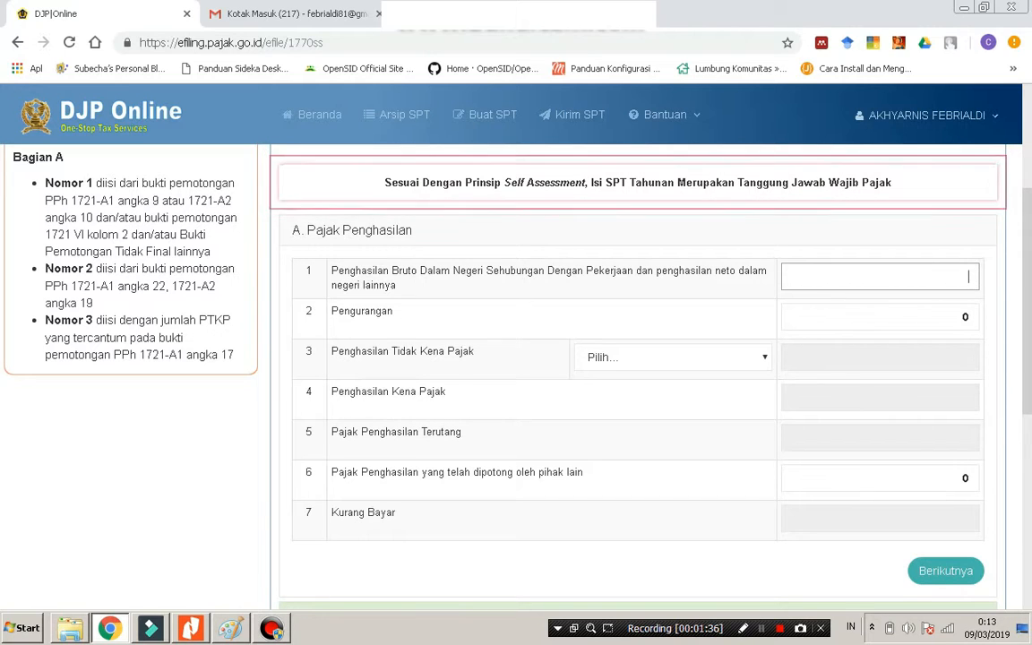
{"action": "type", "text": "2.500.0"}
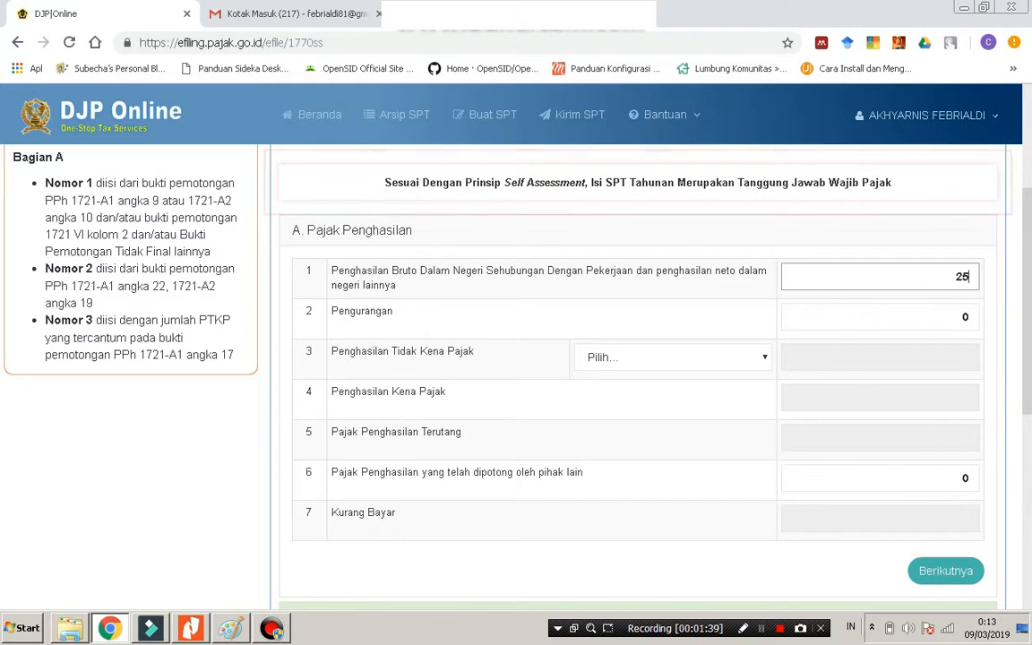
{"action": "type", "text": "00"}
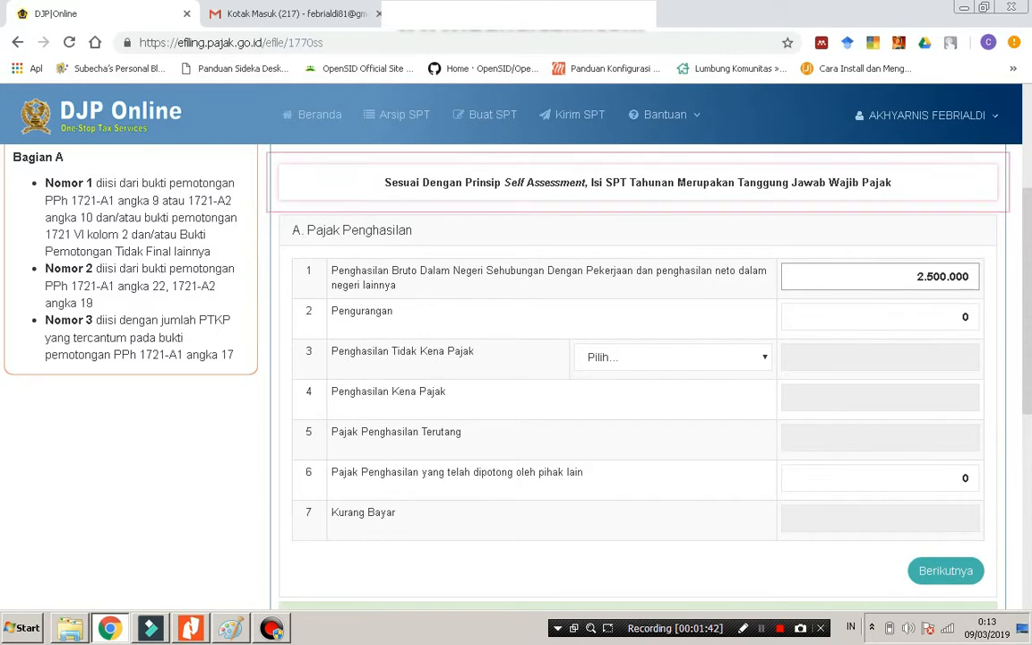
Step: Keep Pengurangan at 0, set Penghasilan Tidak Kena Pajak to K/2 Kawin Tanggungan 2 Orang, and continue to section B
{"action": "left_click", "coordinate": [963, 317]}
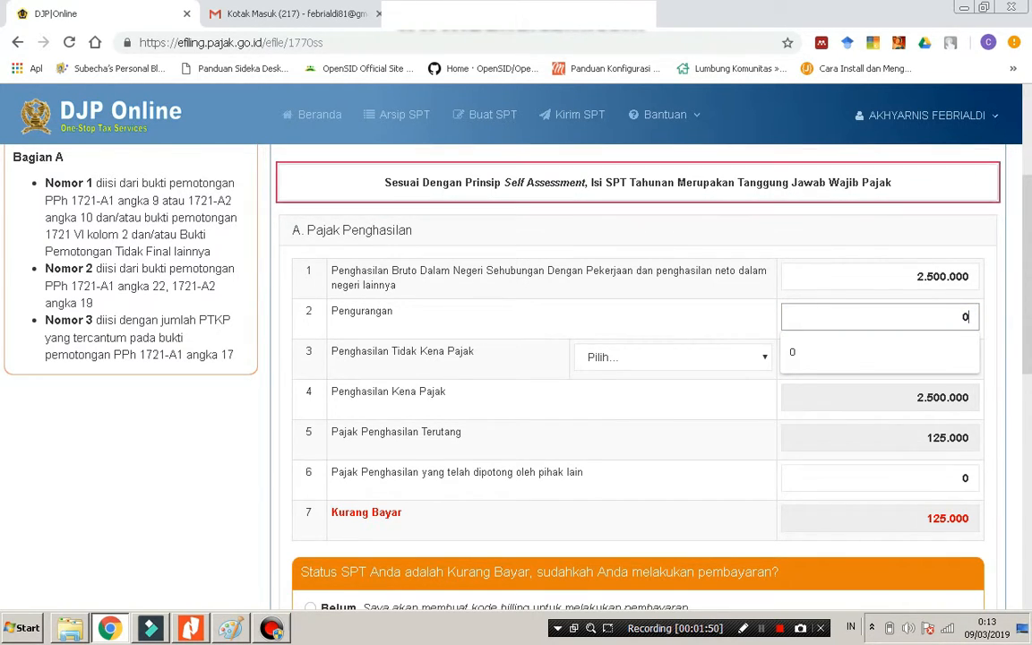
{"action": "left_click", "coordinate": [627, 318]}
{"action": "scroll", "coordinate": [627, 358], "scroll_direction": "down", "scroll_amount": 1}
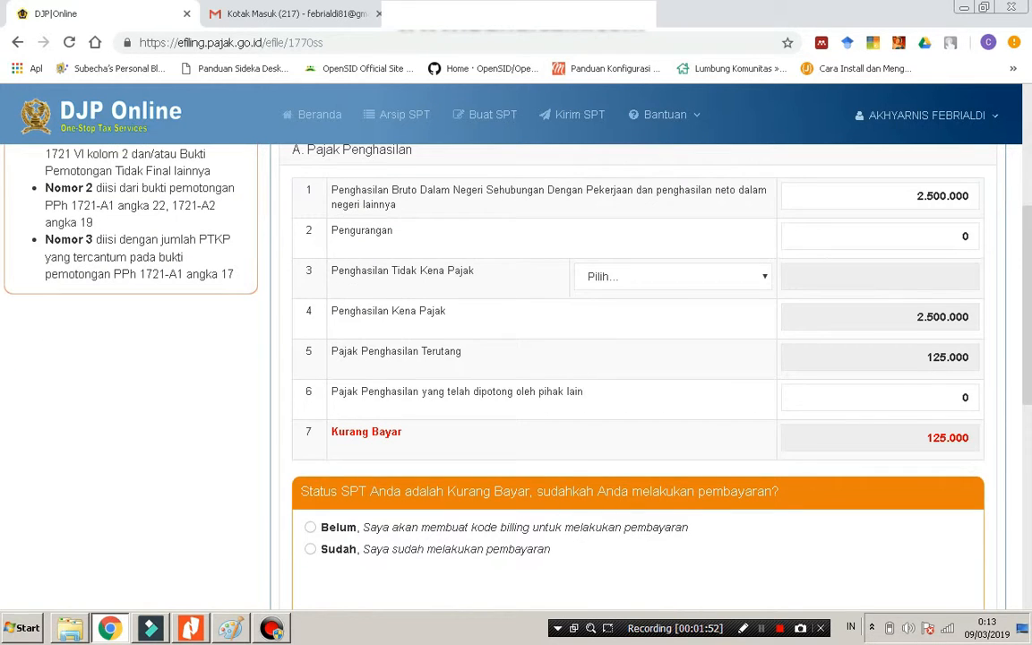
{"action": "left_click", "coordinate": [674, 277]}
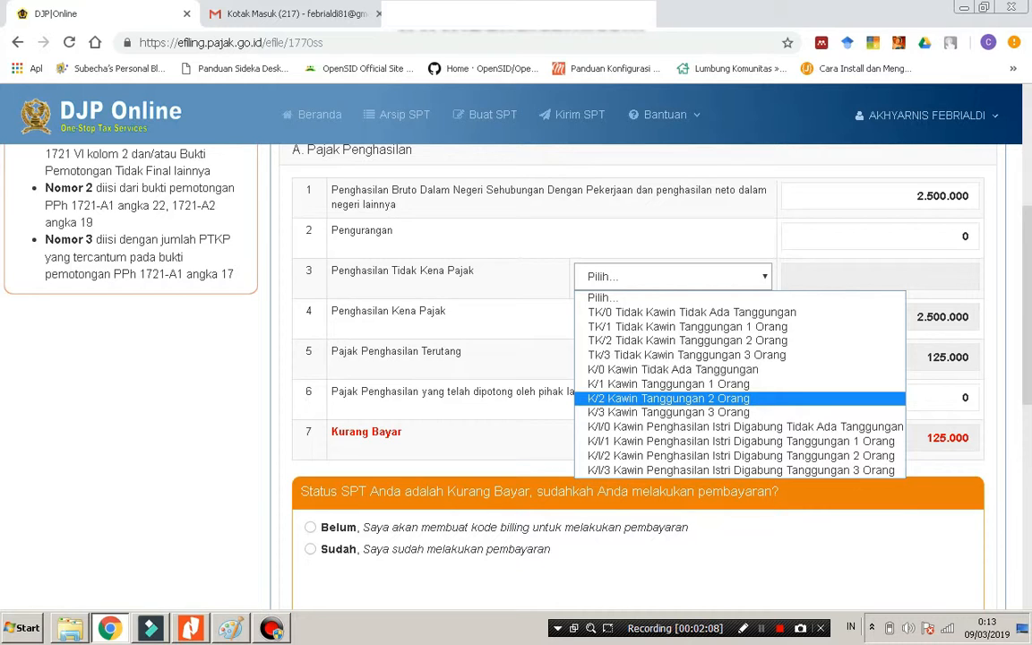
{"action": "left_click", "coordinate": [668, 399]}
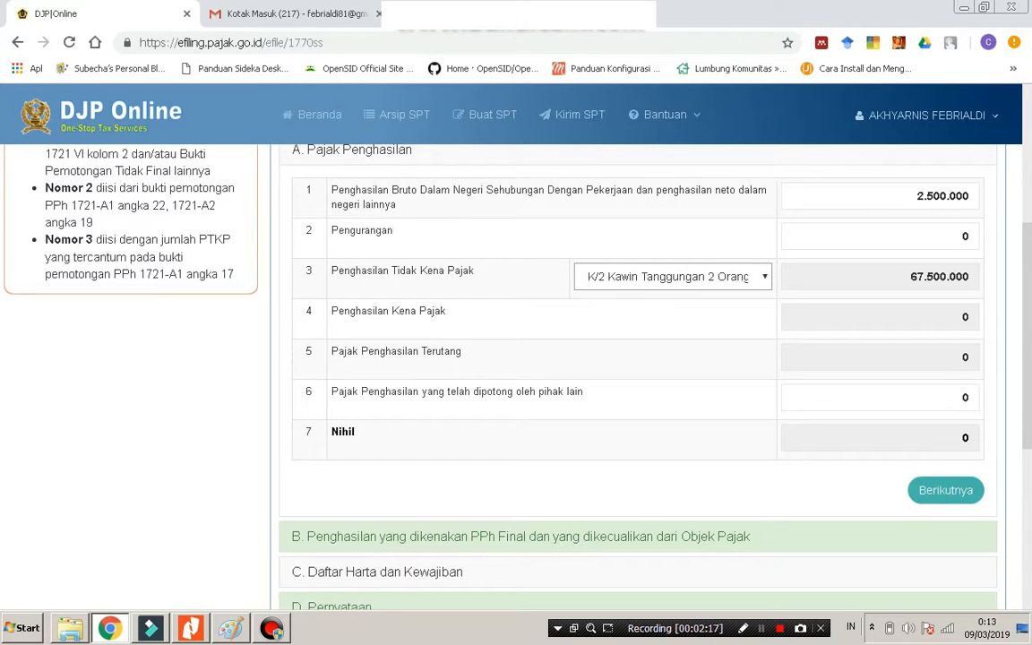
{"action": "scroll", "coordinate": [638, 358], "scroll_direction": "down", "scroll_amount": 3}
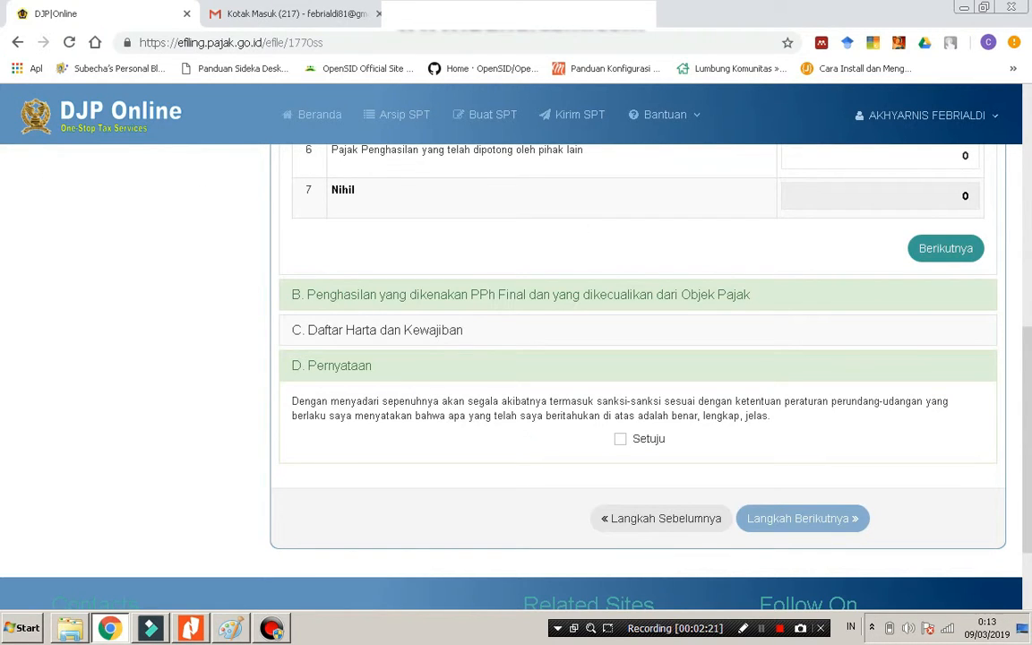
{"action": "left_click", "coordinate": [945, 249]}
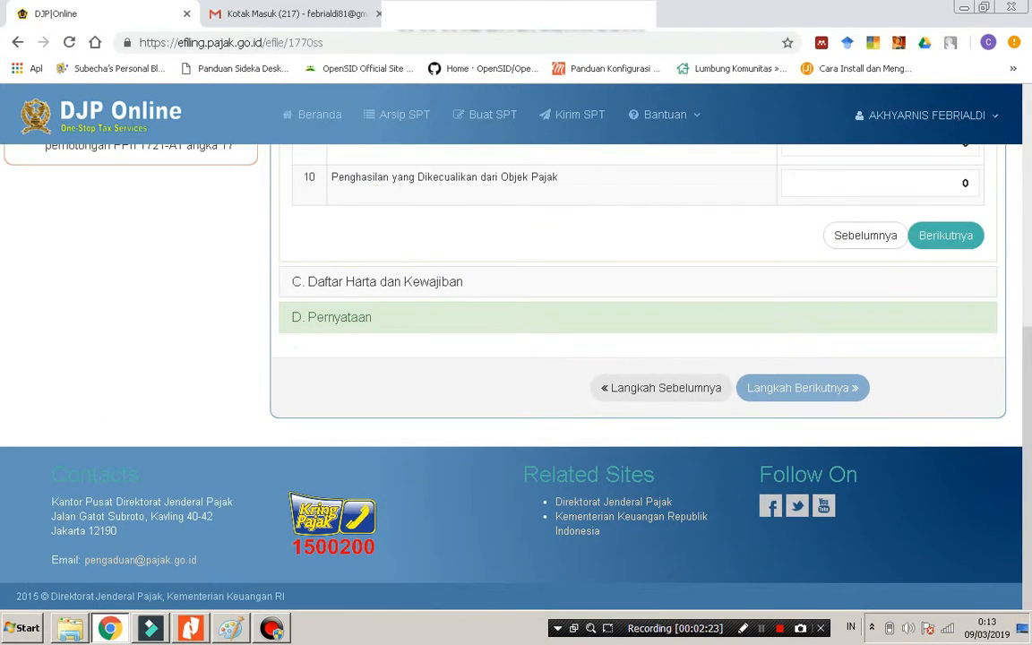
Step: Move on to section C, Daftar Harta dan Kewajiban, and enter 150.000.000 as the total Harta in item 11
{"action": "scroll", "coordinate": [638, 359], "scroll_direction": "up", "scroll_amount": 2}
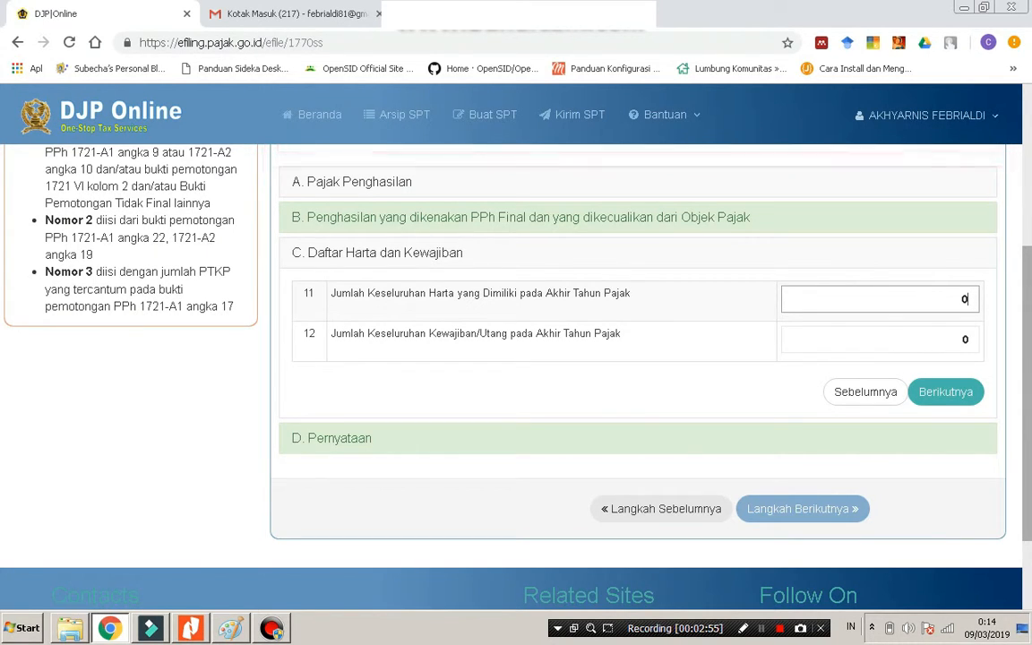
{"action": "key", "text": "BackSpace"}
{"action": "type", "text": "15"}
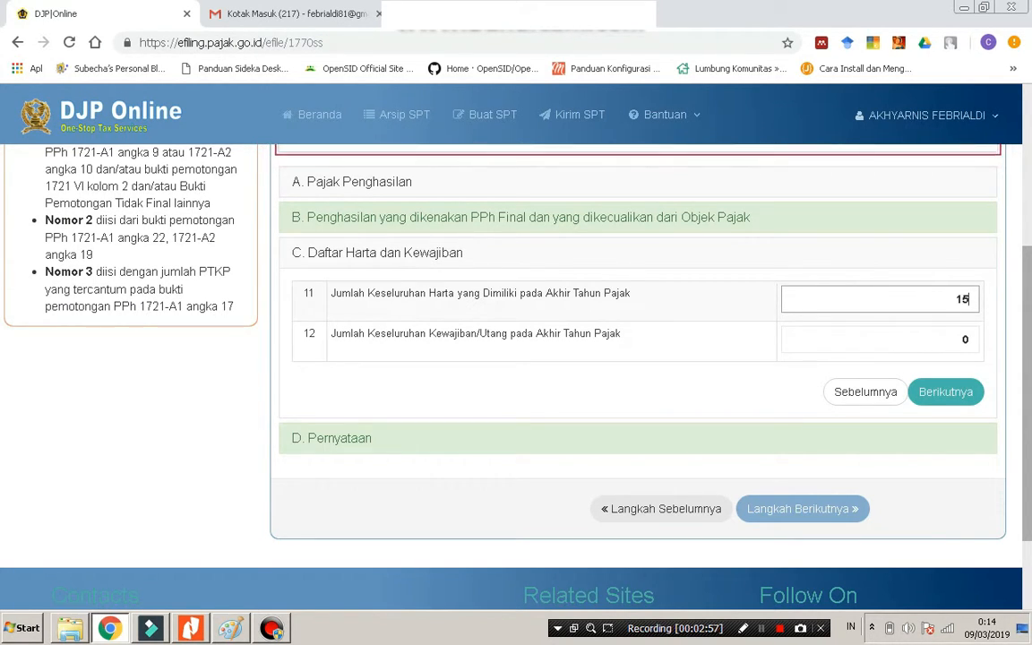
{"action": "type", "text": "0.000.000"}
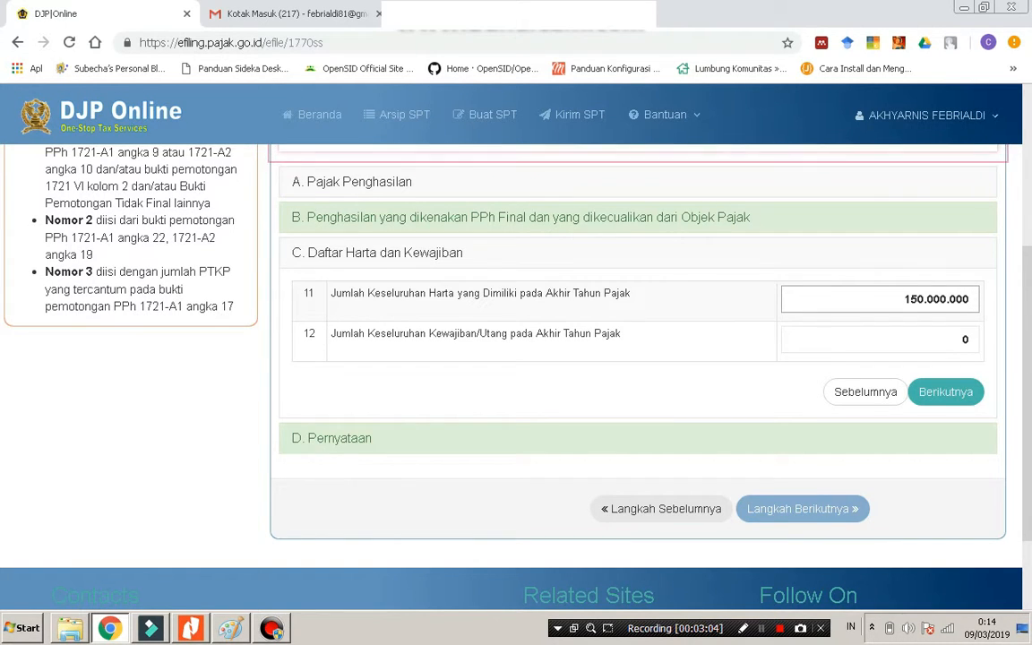
Step: Set the total Kewajiban/Utang in item 12 to 50.000.000 and continue to section D, Pernyataan
{"action": "left_click", "coordinate": [963, 340]}
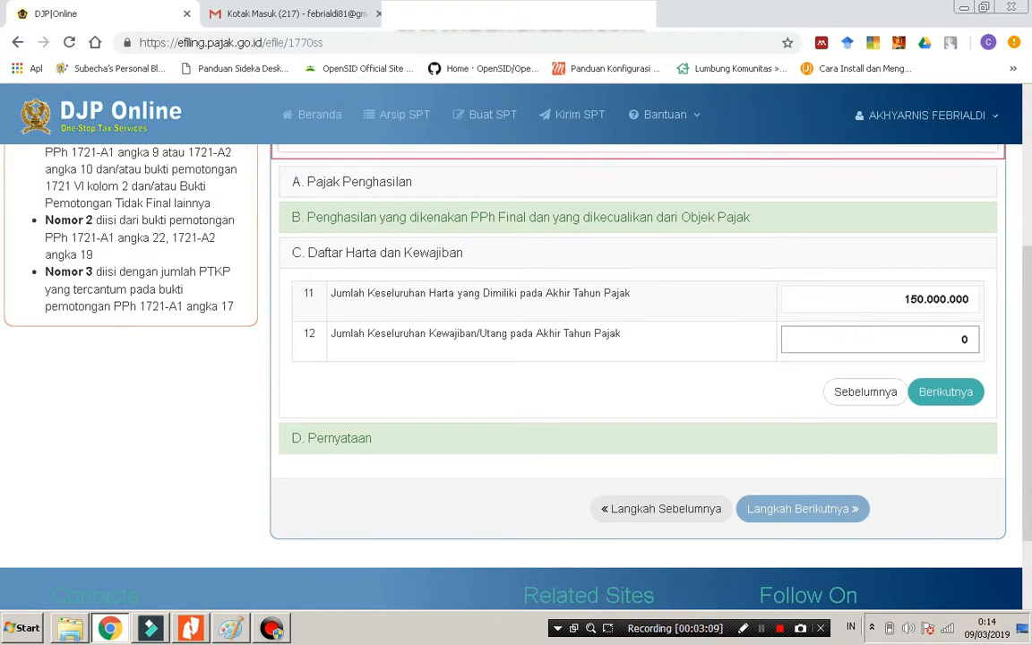
{"action": "key", "text": "Delete"}
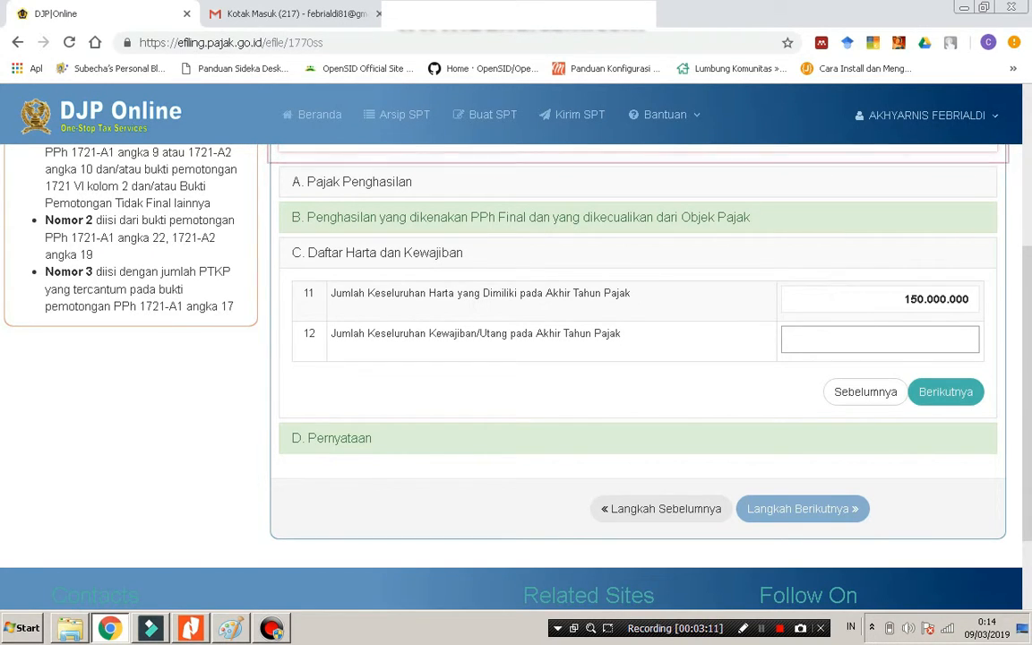
{"action": "type", "text": "50.000.00"}
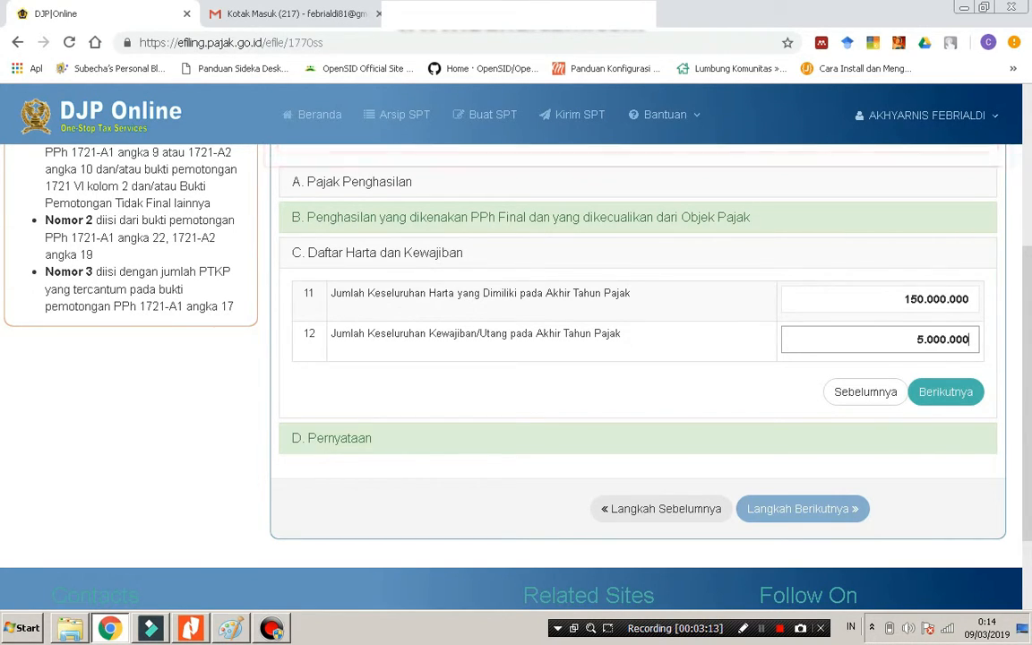
{"action": "type", "text": "0"}
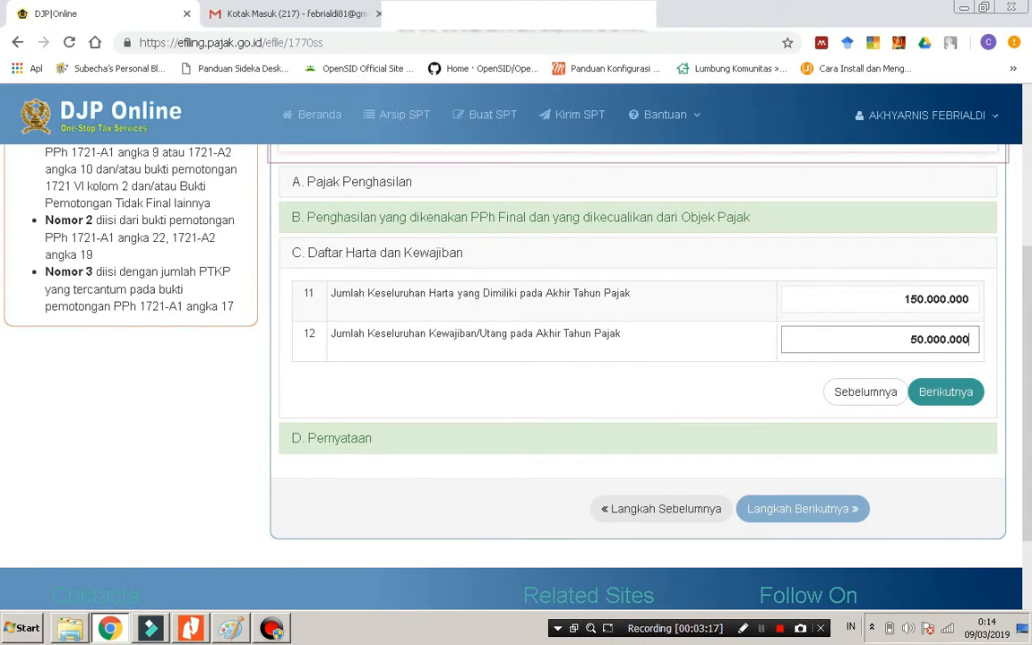
{"action": "left_click", "coordinate": [946, 391]}
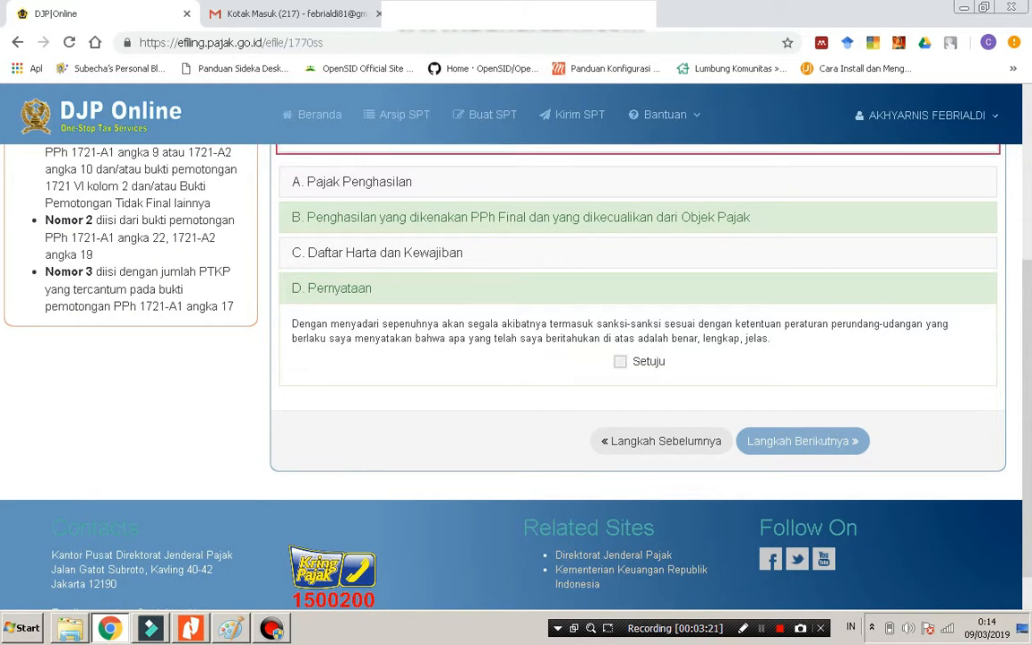
Step: Agree to the Pernyataan statement and continue to the Kirim SPT stage
{"action": "left_click", "coordinate": [620, 361]}
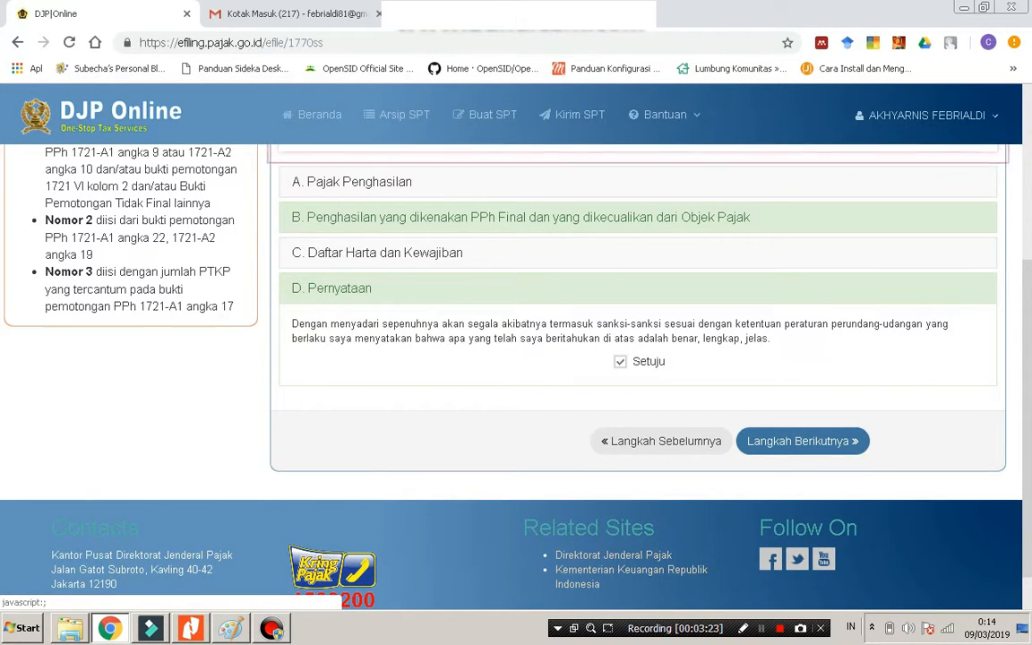
{"action": "left_click", "coordinate": [801, 440]}
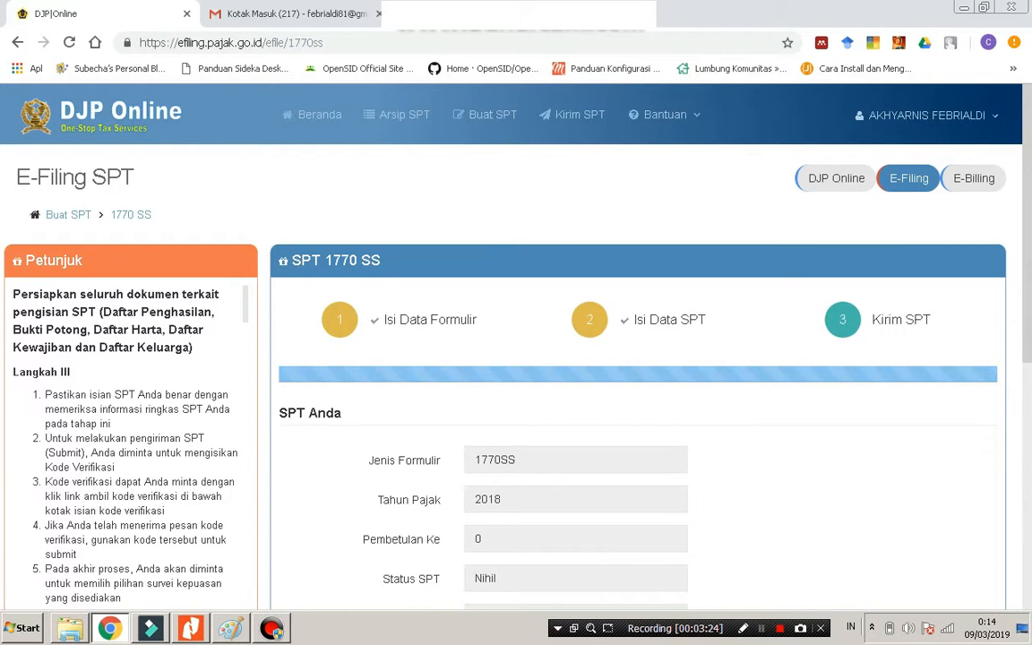
Step: Review the SPT Anda summary and request the verification code for submission
{"action": "scroll", "coordinate": [636, 403], "scroll_direction": "down", "scroll_amount": 3}
{"action": "scroll", "coordinate": [637, 403], "scroll_direction": "down", "scroll_amount": 3}
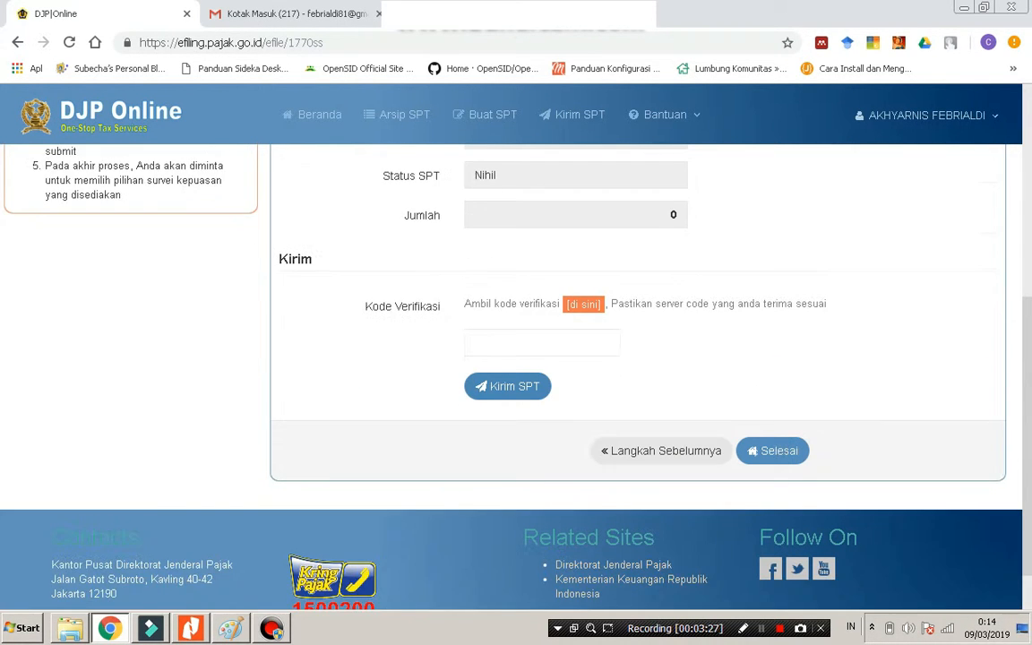
{"action": "scroll", "coordinate": [637, 358], "scroll_direction": "up", "scroll_amount": 1}
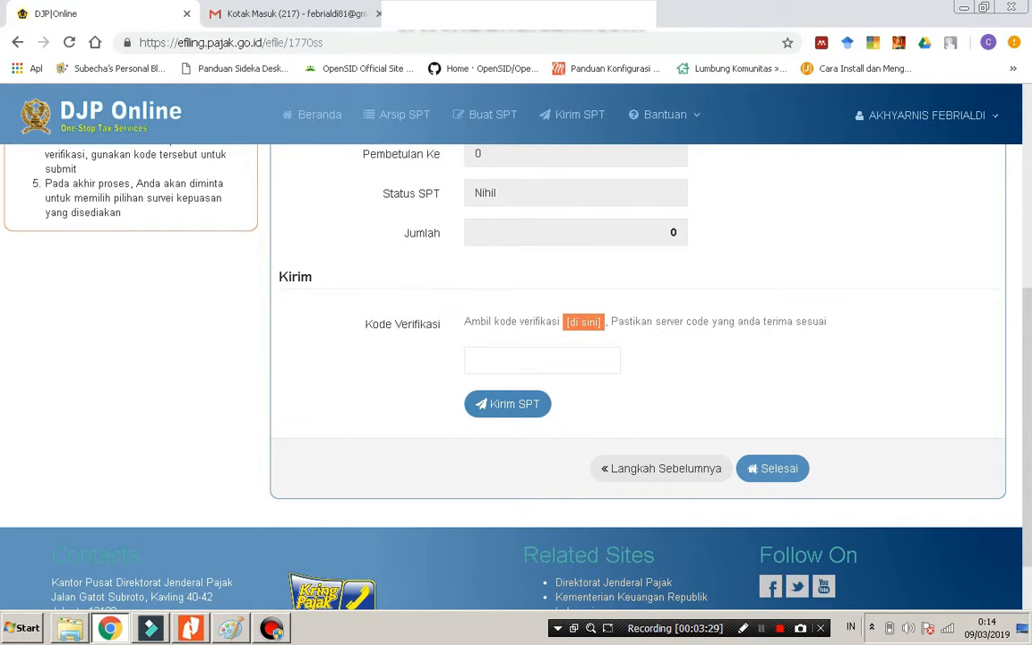
{"action": "scroll", "coordinate": [637, 358], "scroll_direction": "up", "scroll_amount": 2}
{"action": "scroll", "coordinate": [636, 358], "scroll_direction": "up", "scroll_amount": 1}
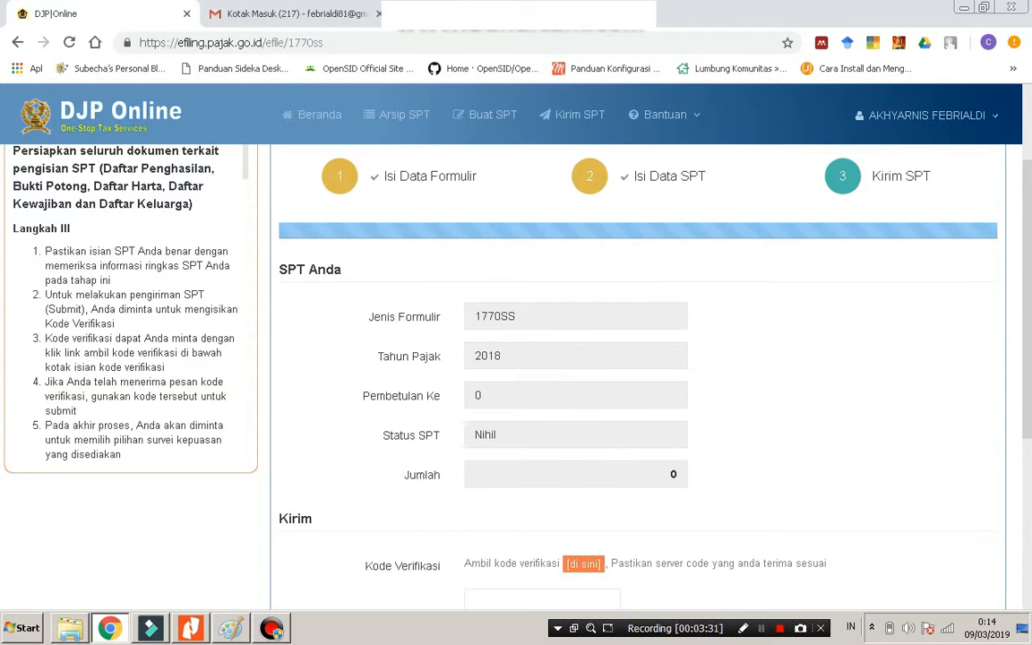
{"action": "scroll", "coordinate": [637, 358], "scroll_direction": "down", "scroll_amount": 1}
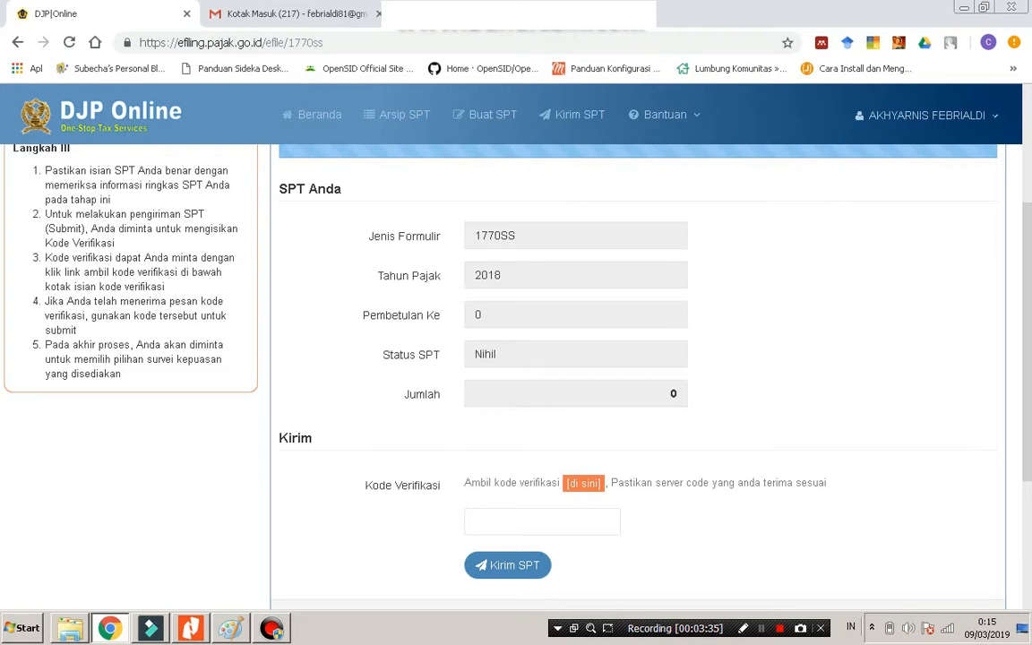
{"action": "scroll", "coordinate": [636, 358], "scroll_direction": "down", "scroll_amount": 1}
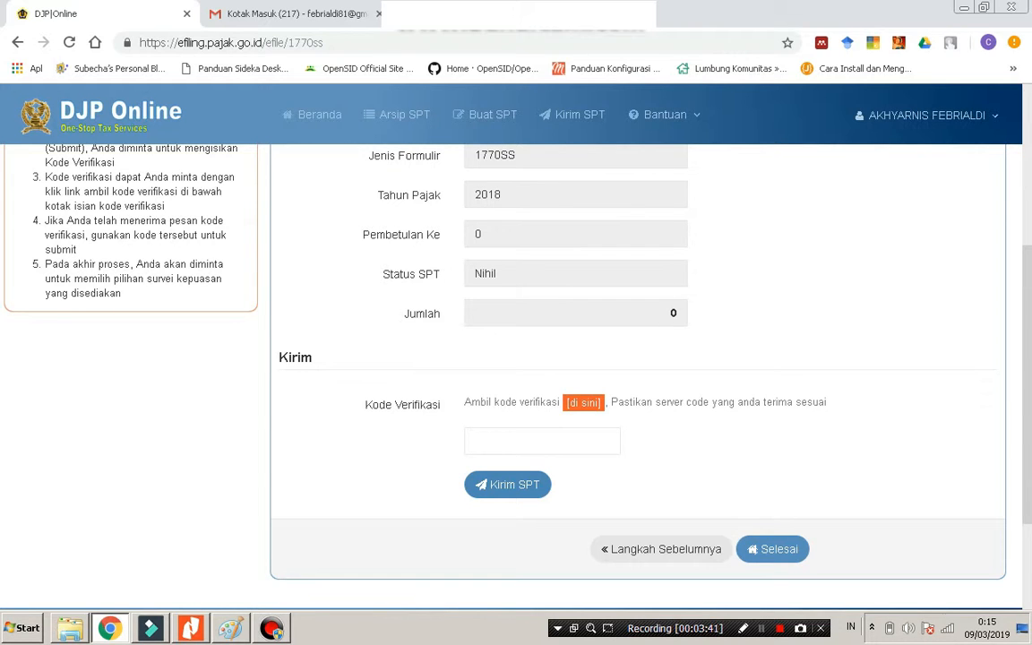
{"action": "left_click", "coordinate": [583, 403]}
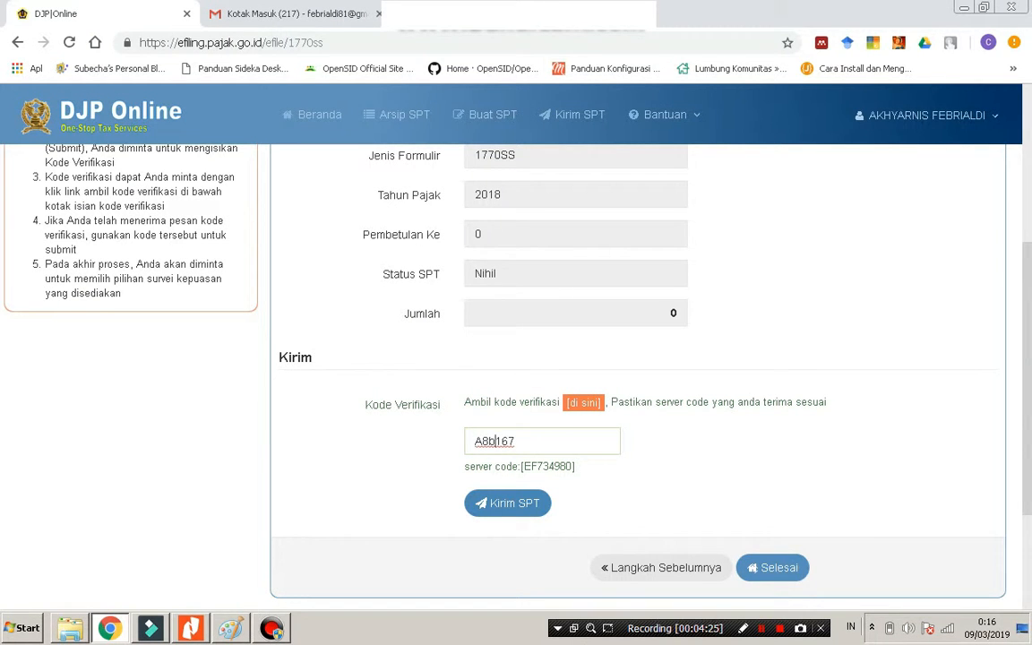
Step: Correct the letter case in the Kode Verifikasi entry and submit the SPT
{"action": "left_click", "coordinate": [489, 441]}
{"action": "type", "text": "B"}
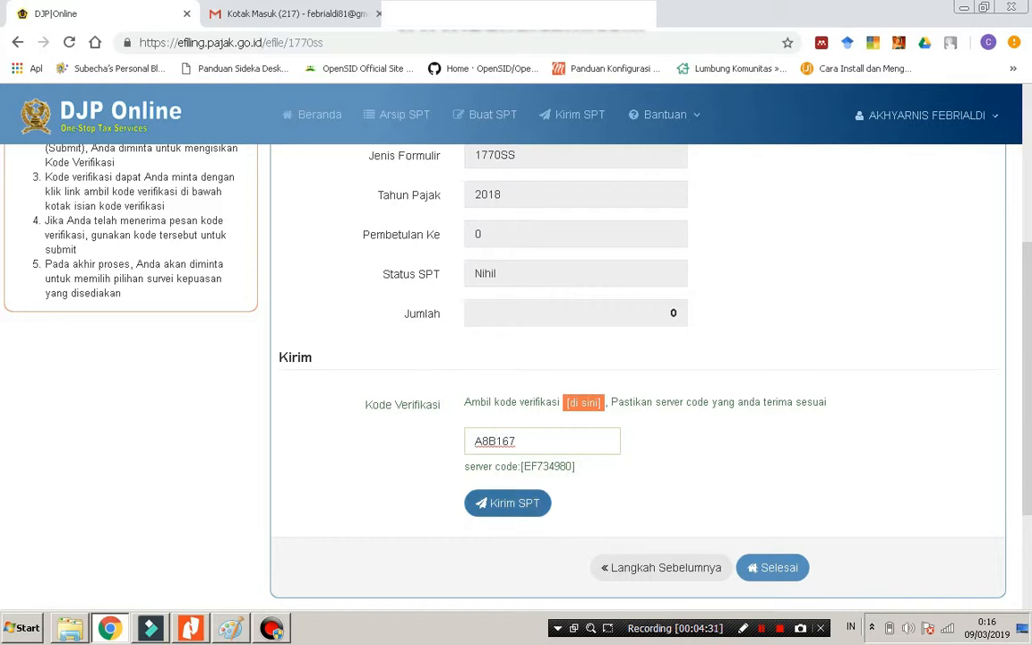
{"action": "key", "text": "Return"}
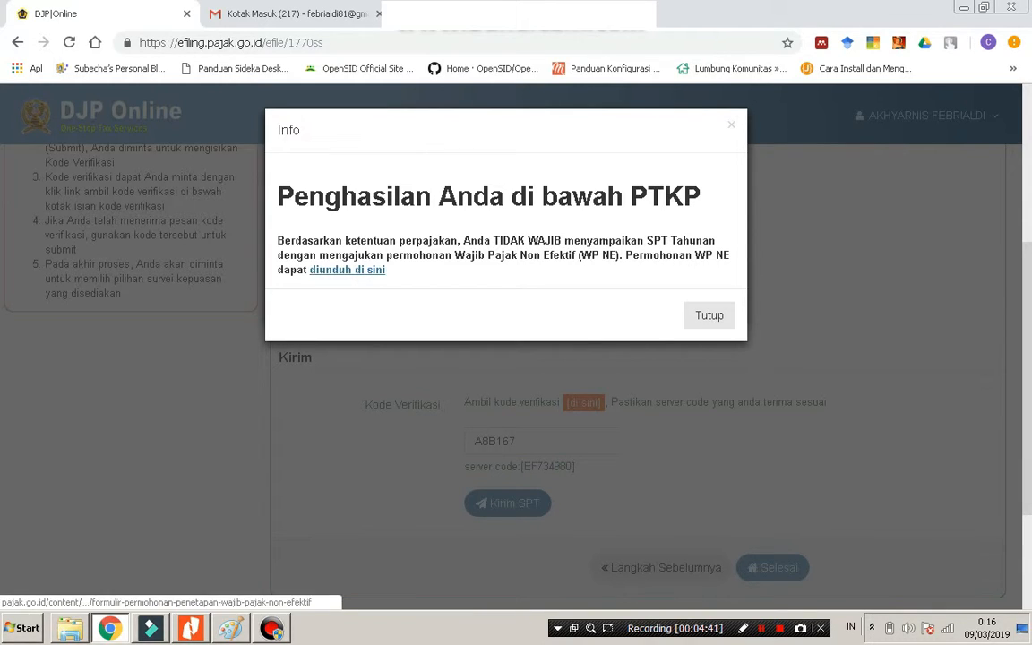
Step: Open the download link for the Wajib Pajak Non Efektif (WP NE) application in a new tab
{"action": "right_click", "coordinate": [375, 267]}
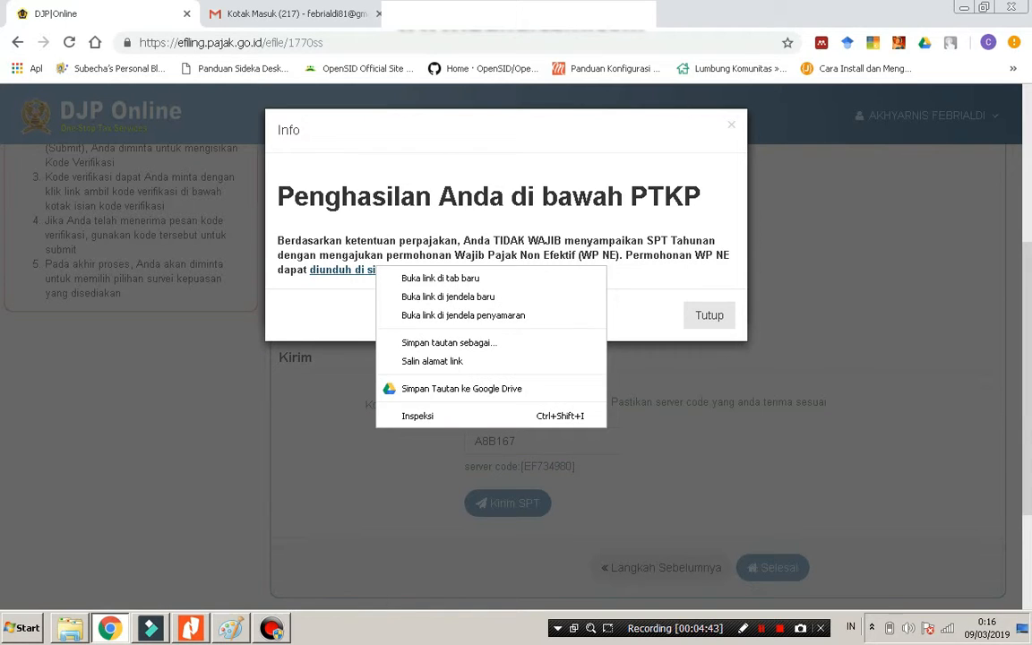
{"action": "left_click", "coordinate": [439, 278]}
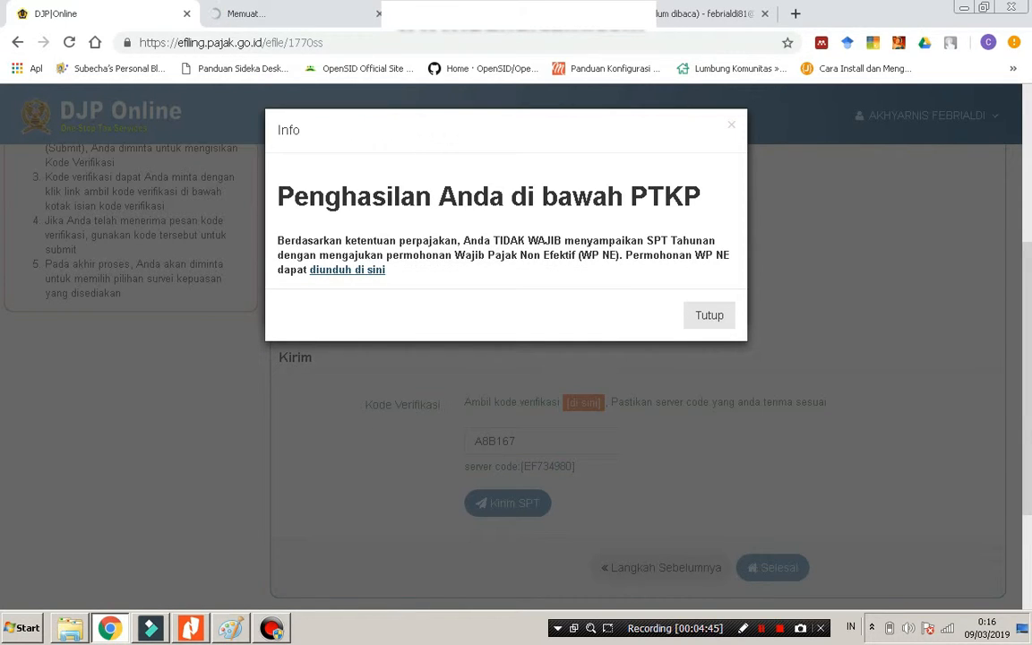
Step: Close the notice about income below PTKP and rate the service as Puas
{"action": "left_click", "coordinate": [708, 315]}
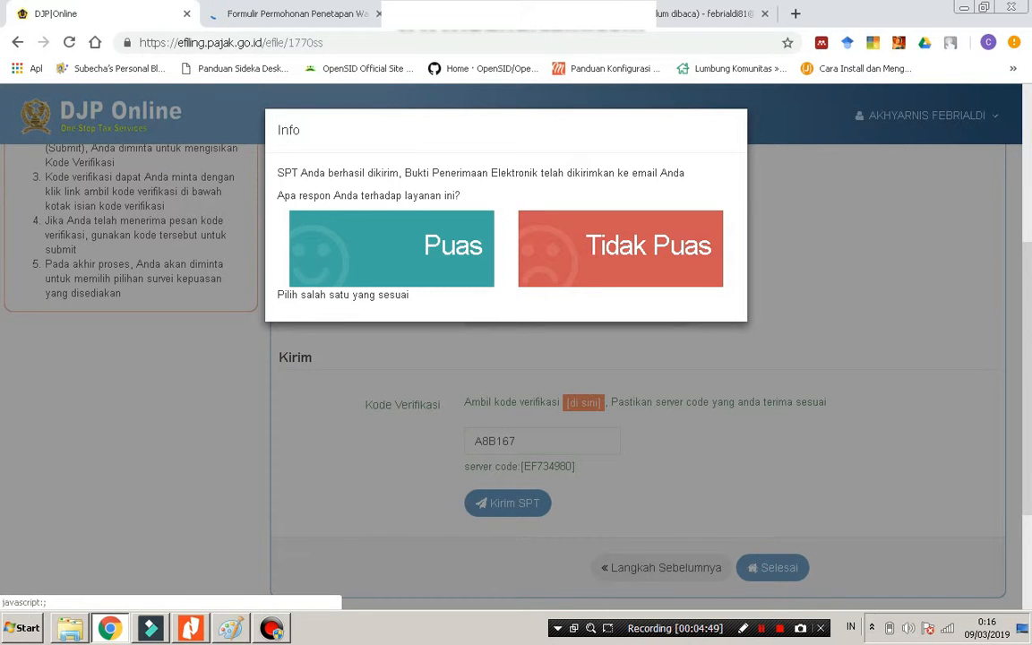
{"action": "left_click", "coordinate": [391, 248]}
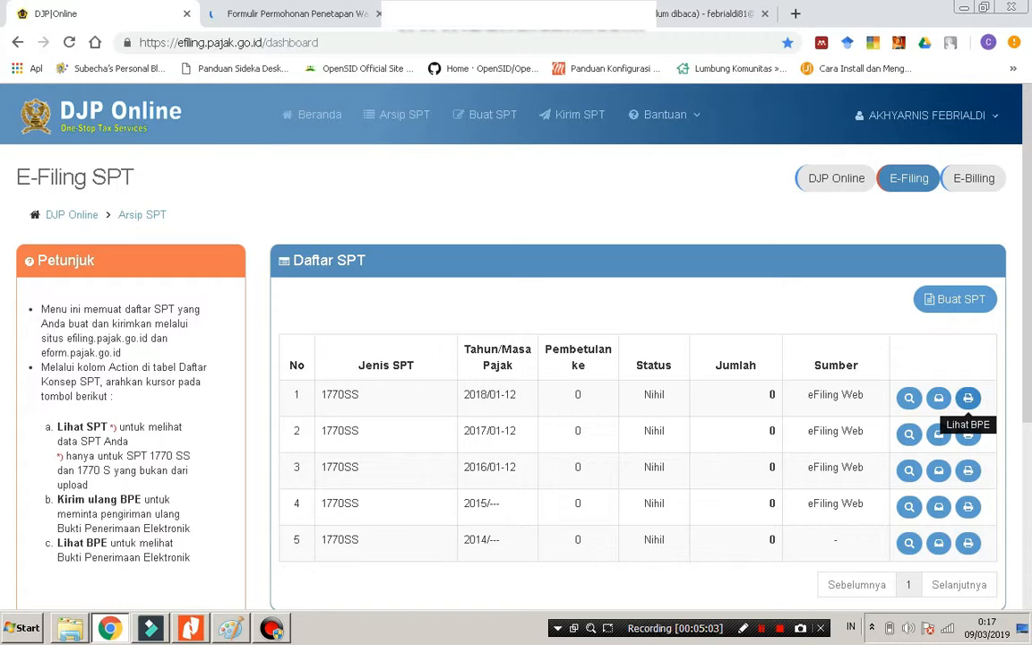
Step: View the Bukti Penerimaan Elektronik (BPE) of the 2018 SPT in the Daftar SPT list, and close it
{"action": "left_click", "coordinate": [968, 397]}
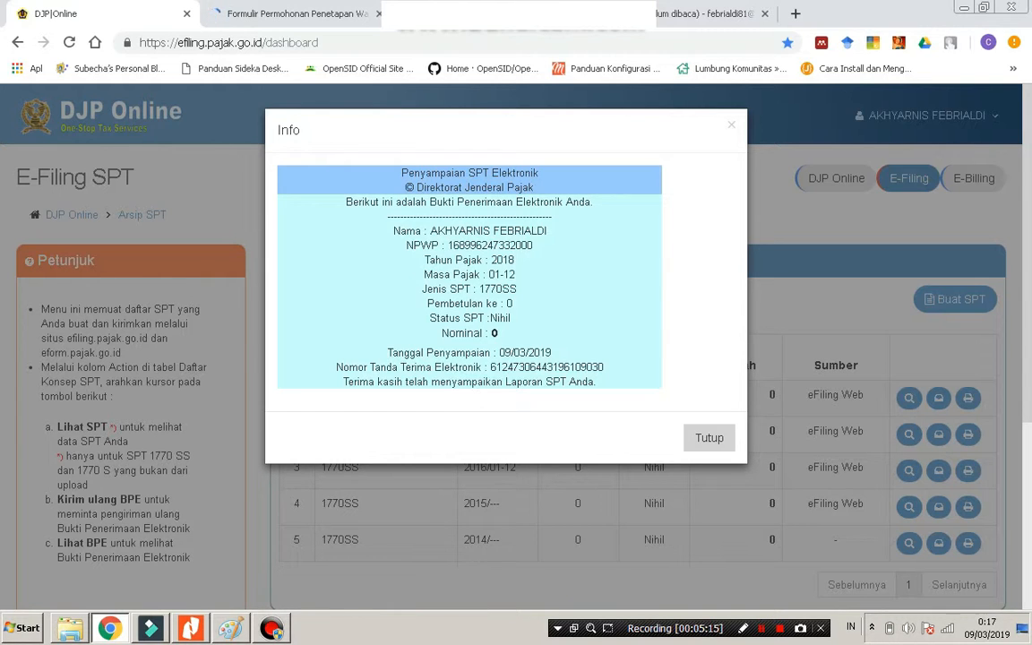
{"action": "left_click", "coordinate": [708, 437]}
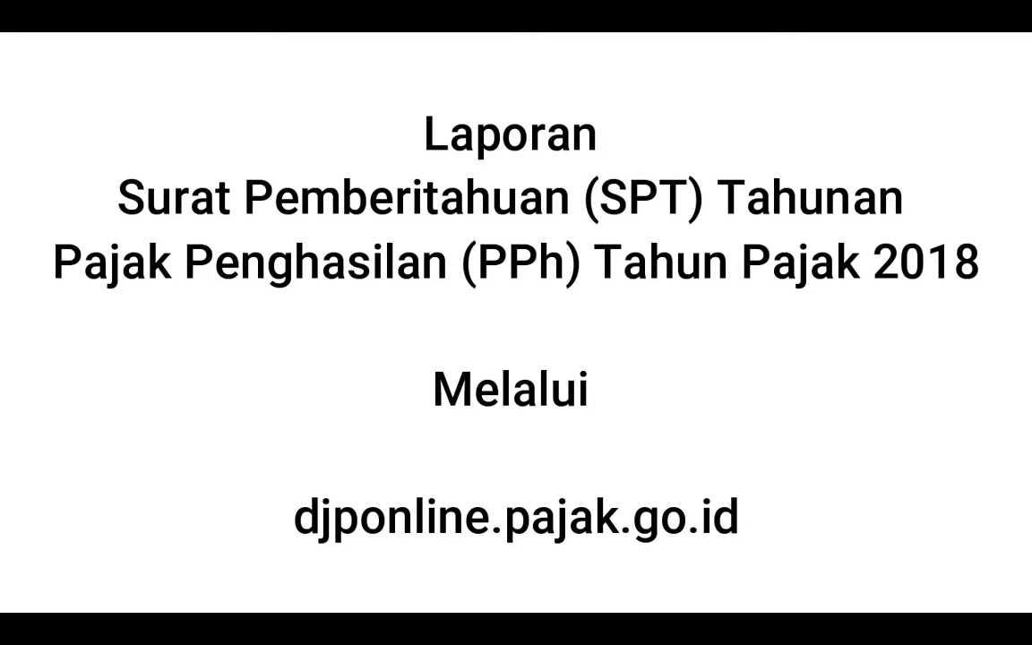